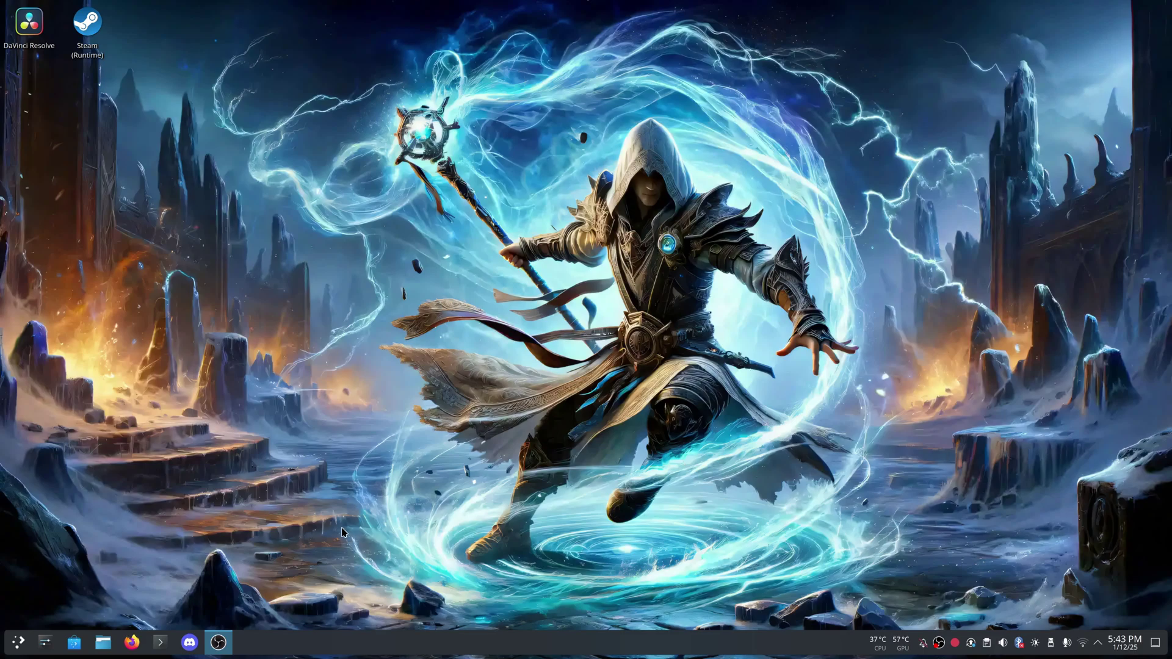
# Step: Show the launcher's Graphics category, which lists GIMP, Blender, Darktable and Inkscape
pyautogui.click(14, 644)
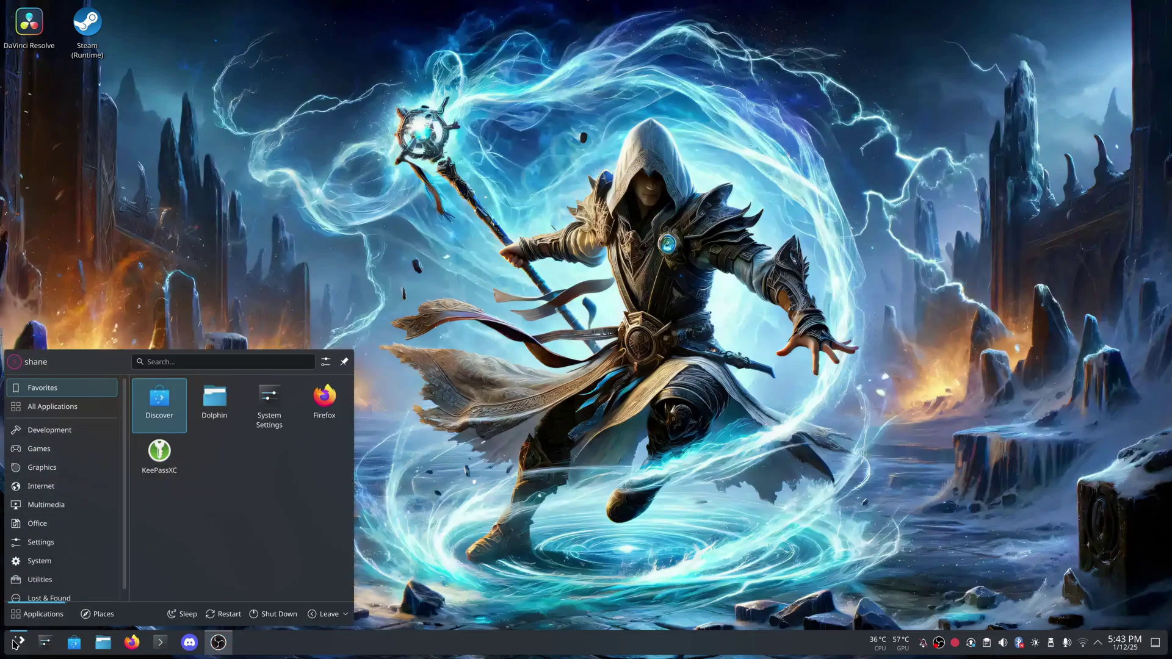
# Step: Launch GIMP from the Graphics applications list
pyautogui.moveTo(45, 493)
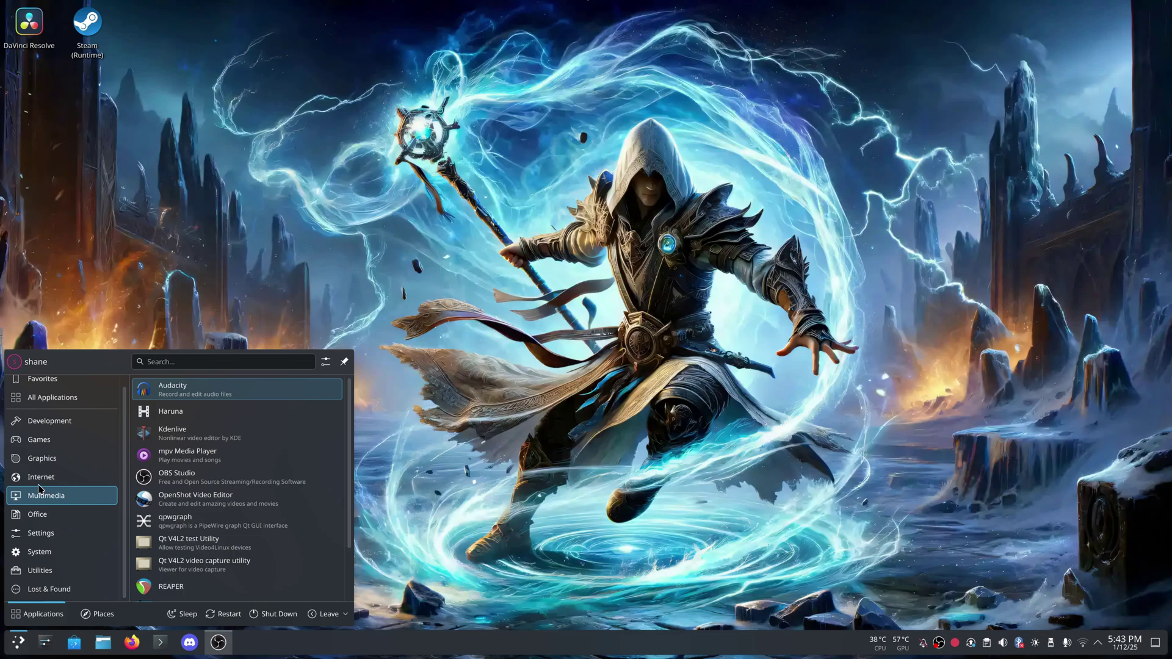
pyautogui.moveTo(41, 458)
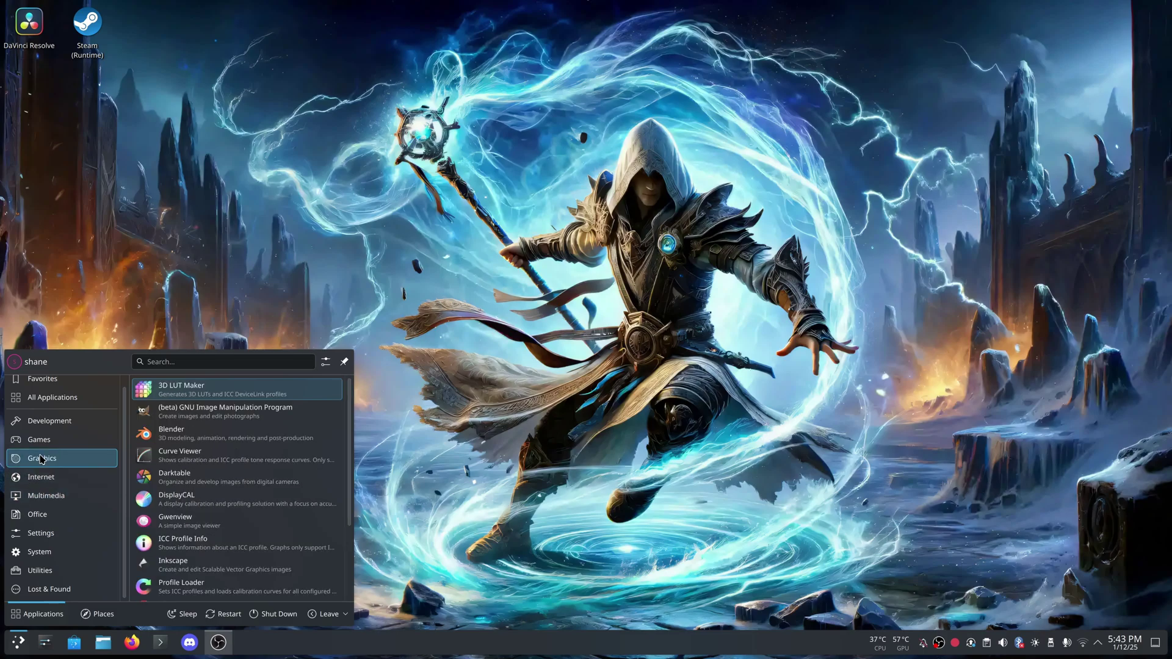
pyautogui.click(203, 419)
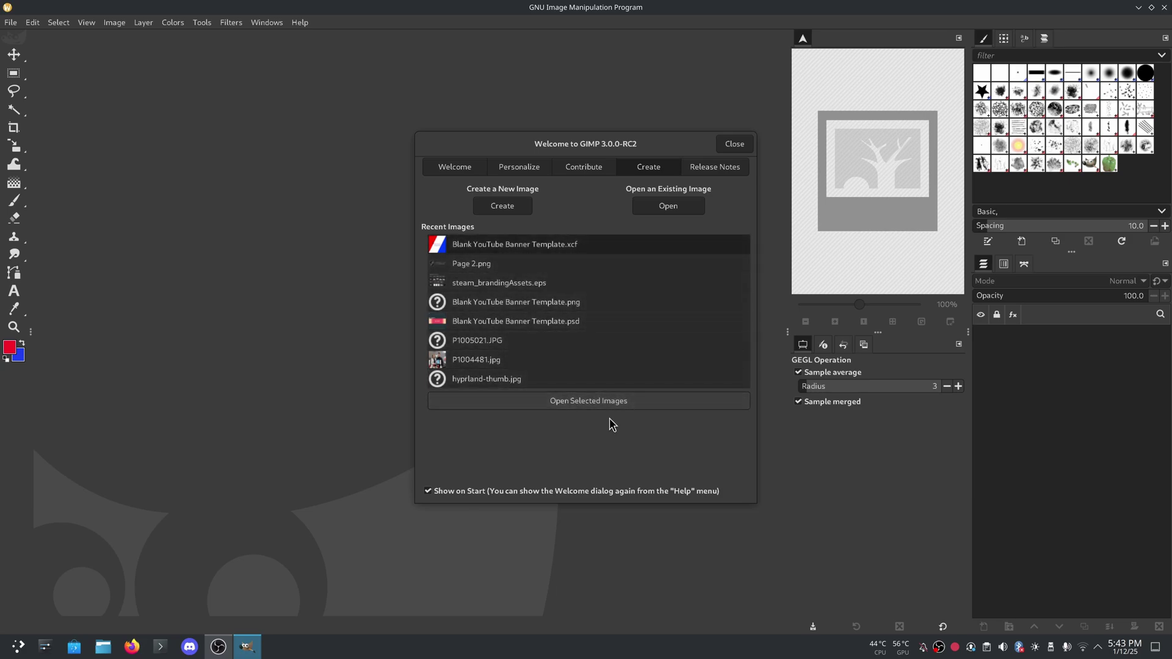
# Step: Open 'Blank YouTube Banner Template.xcf' from the Welcome dialog's recent images
pyautogui.moveTo(613, 381); pyautogui.dragTo(630, 363)
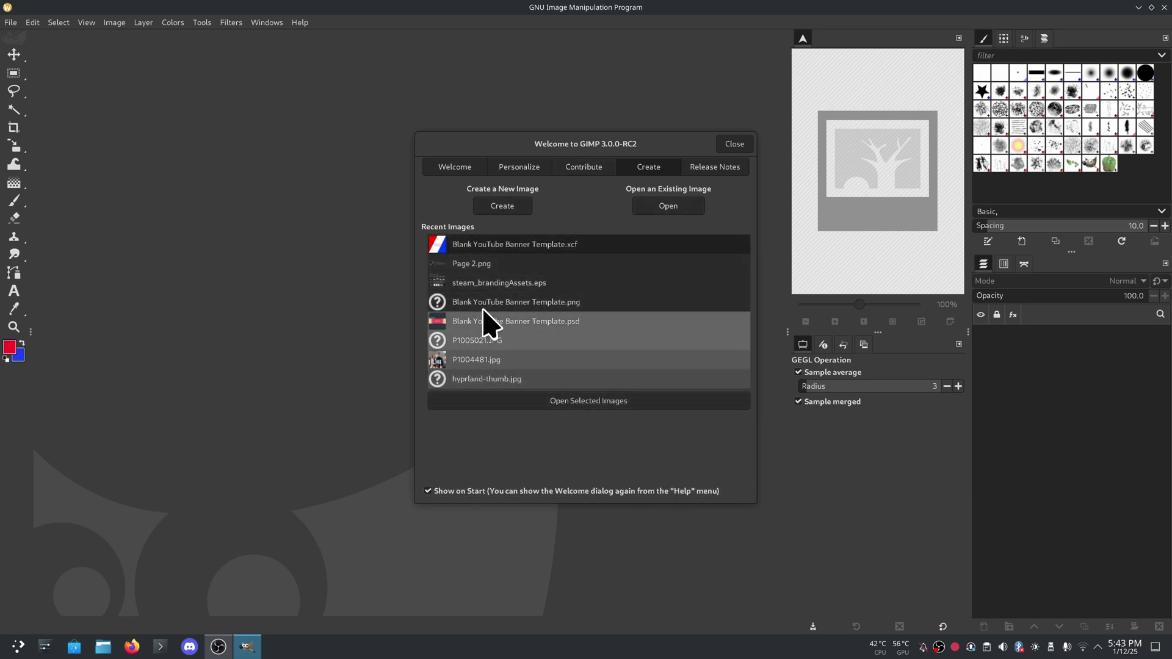
pyautogui.click(507, 268)
pyautogui.click(513, 246)
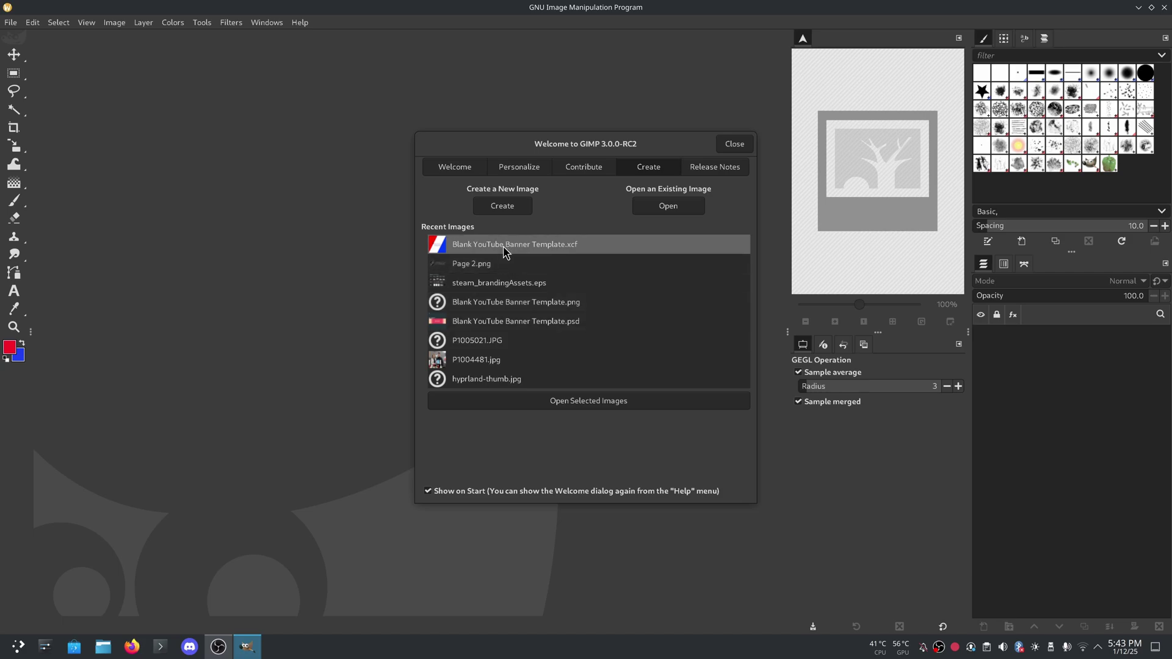
pyautogui.click(606, 405)
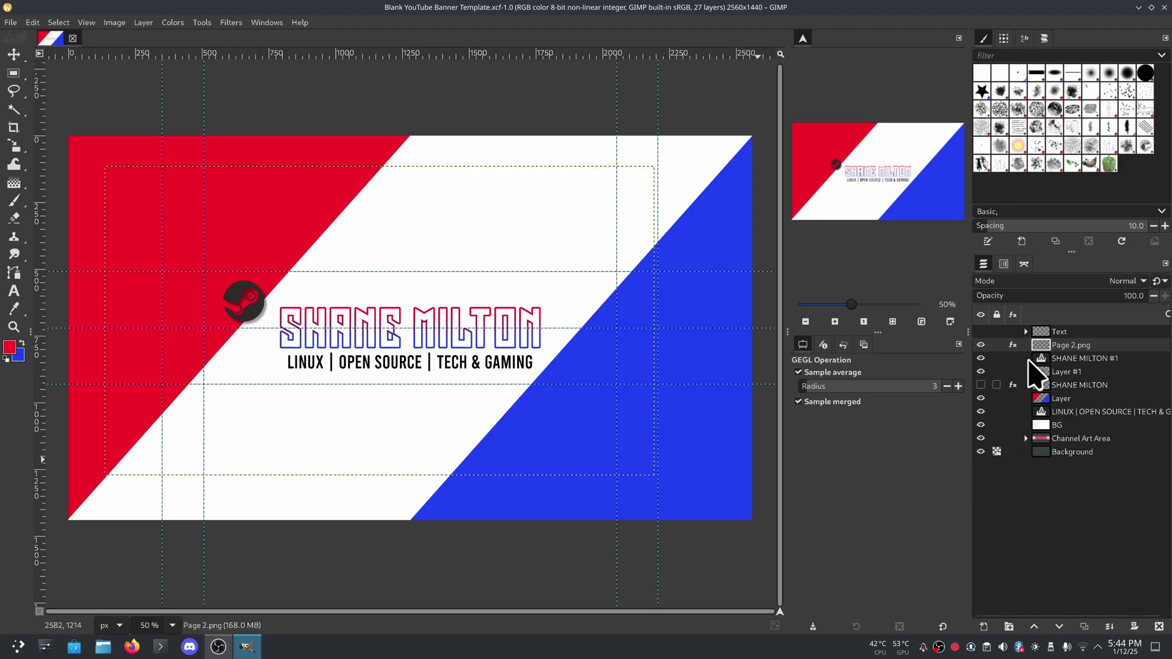
# Step: Switch to the Move tool and pick the Steam logo layer without moving it
pyautogui.press('m')
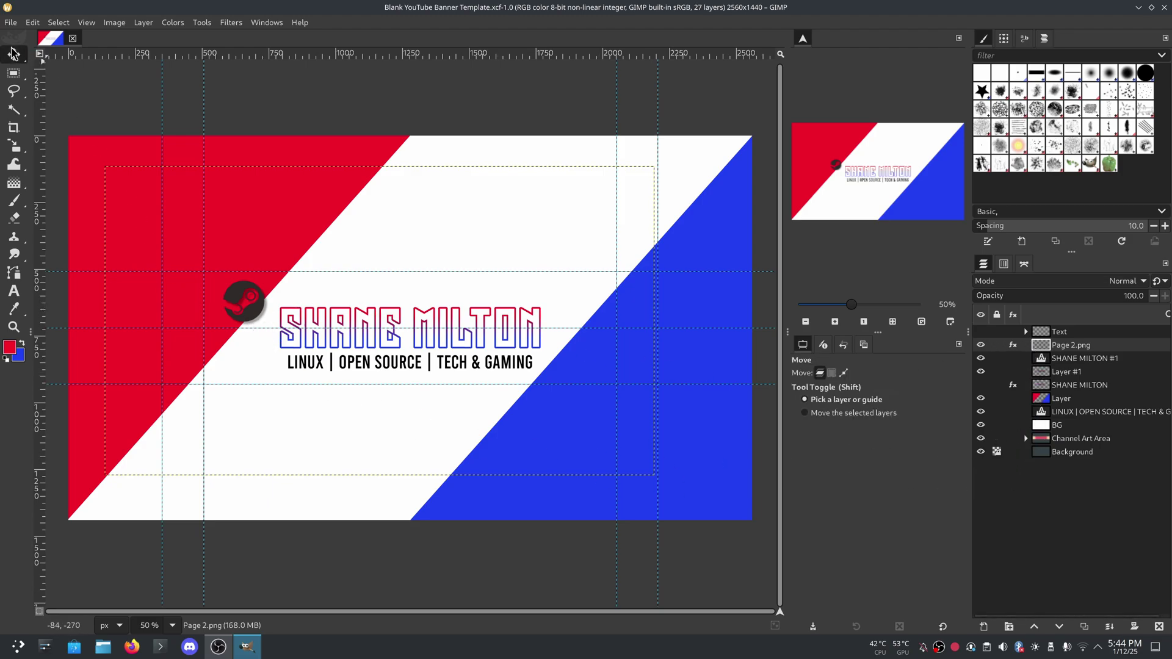
pyautogui.click(250, 314)
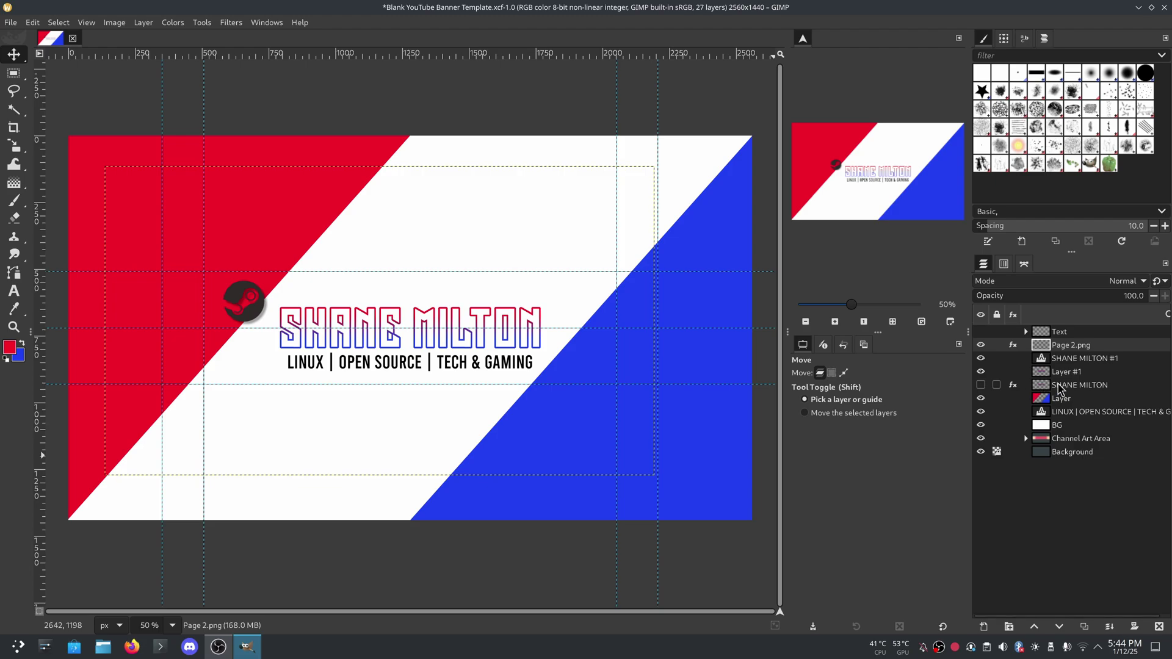
# Step: Toggle the Page 2.png logo layer off and on twice, then zoom in on the Steam logo
pyautogui.click(981, 347)
pyautogui.click(981, 347)
pyautogui.click(981, 346)
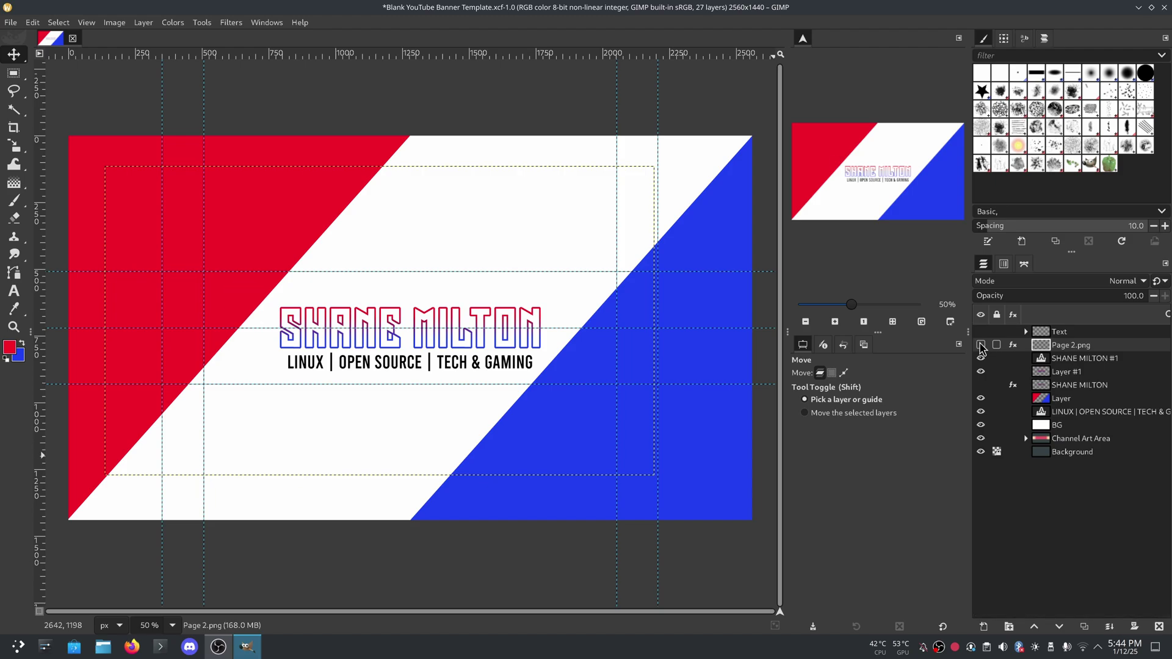
pyautogui.click(981, 346)
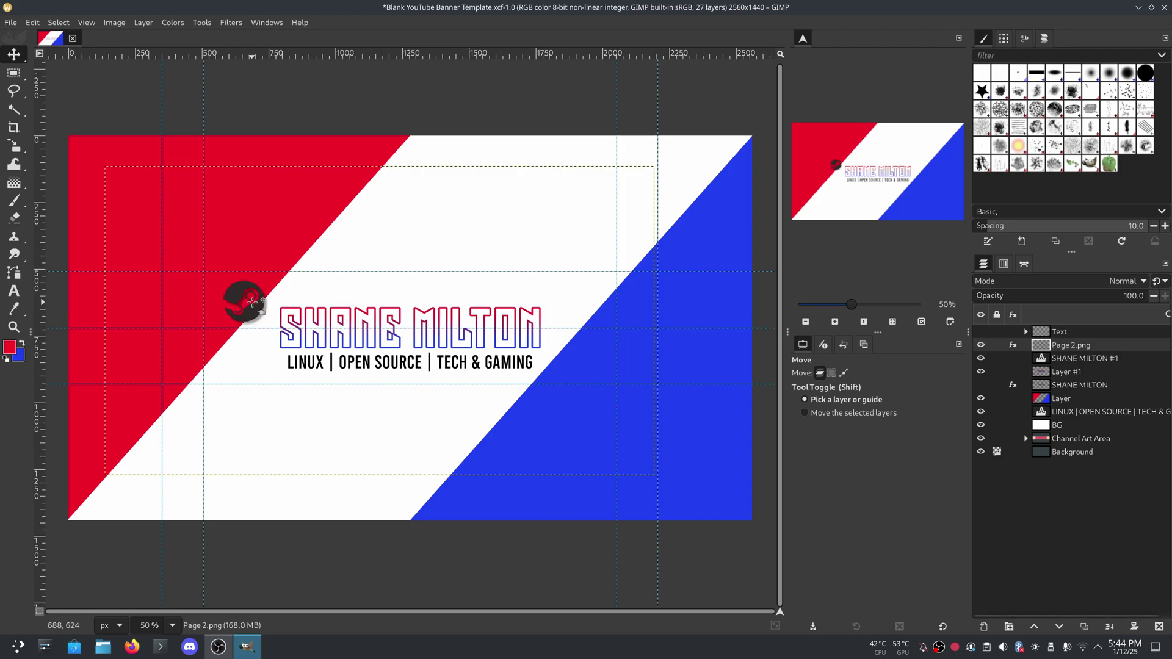
pyautogui.scroll(5, 230, 303)
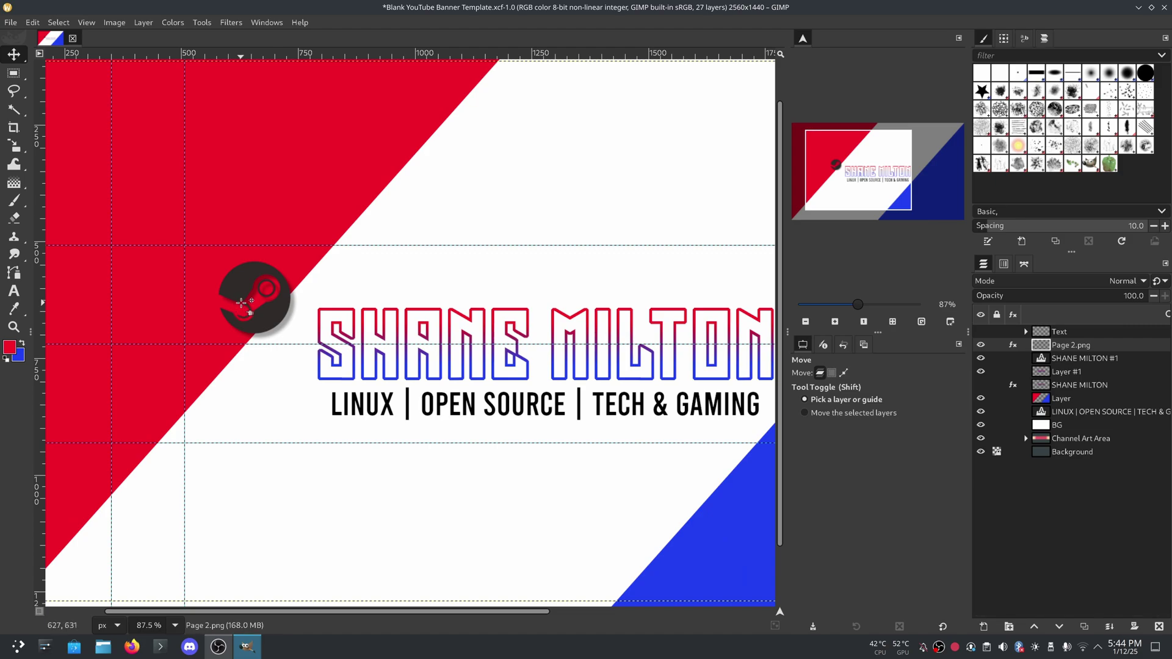
pyautogui.moveTo(313, 328); pyautogui.dragTo(437, 254)
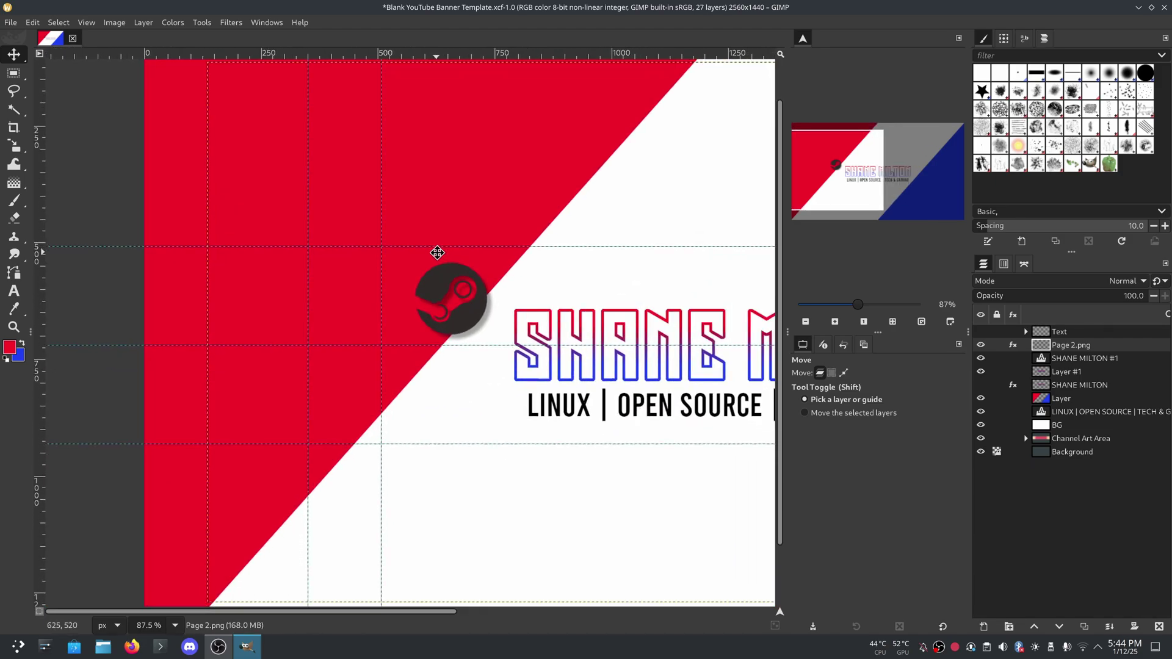
# Step: Show the Page 2.png layer effects and toggle its Drop Shadow off and back on
pyautogui.click(1014, 346)
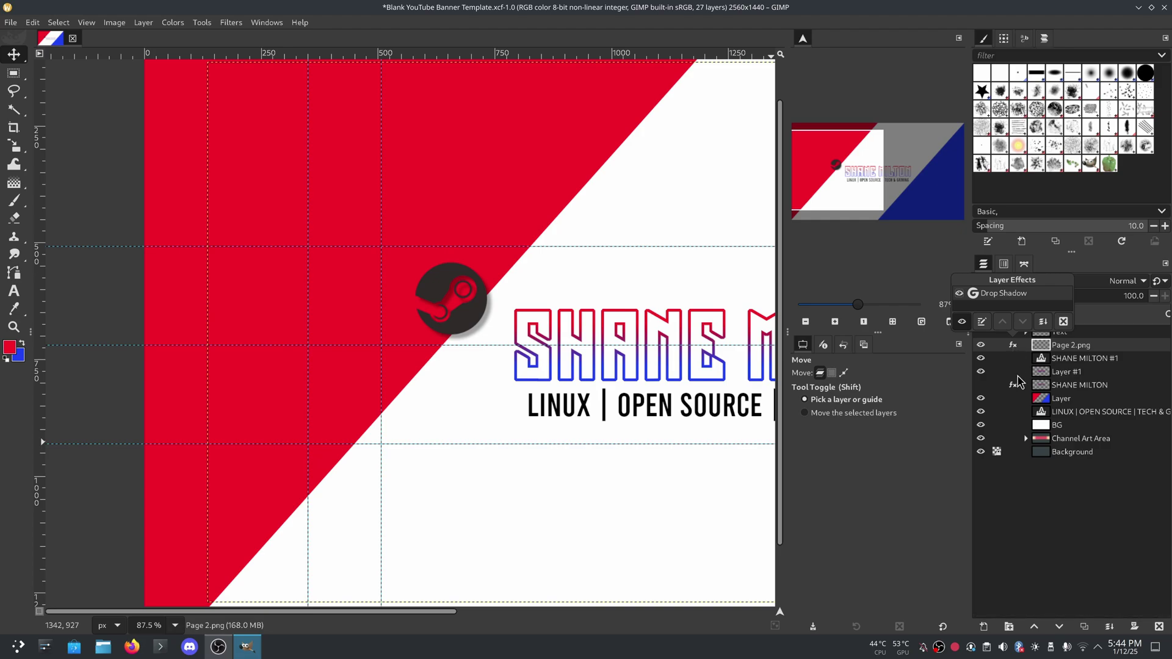
pyautogui.click(1014, 346)
pyautogui.click(1013, 346)
pyautogui.click(959, 294)
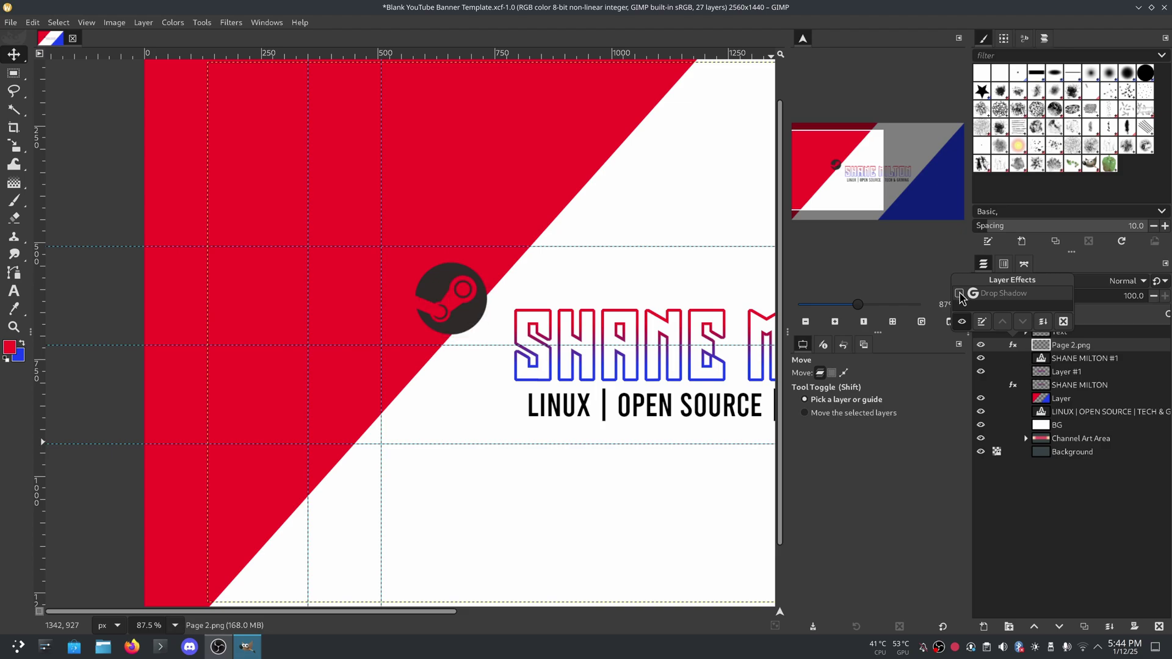
pyautogui.click(959, 294)
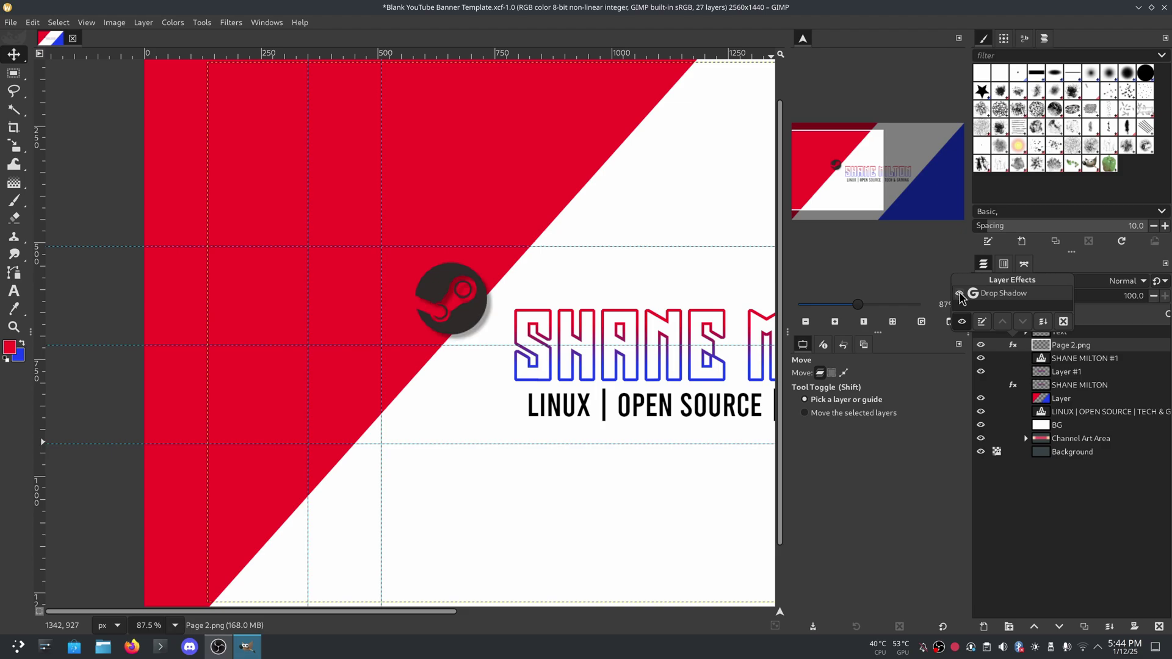
# Step: Open the logo's Drop Shadow settings and raise its opacity from 0.633 to 0.776
pyautogui.doubleClick(1004, 299)
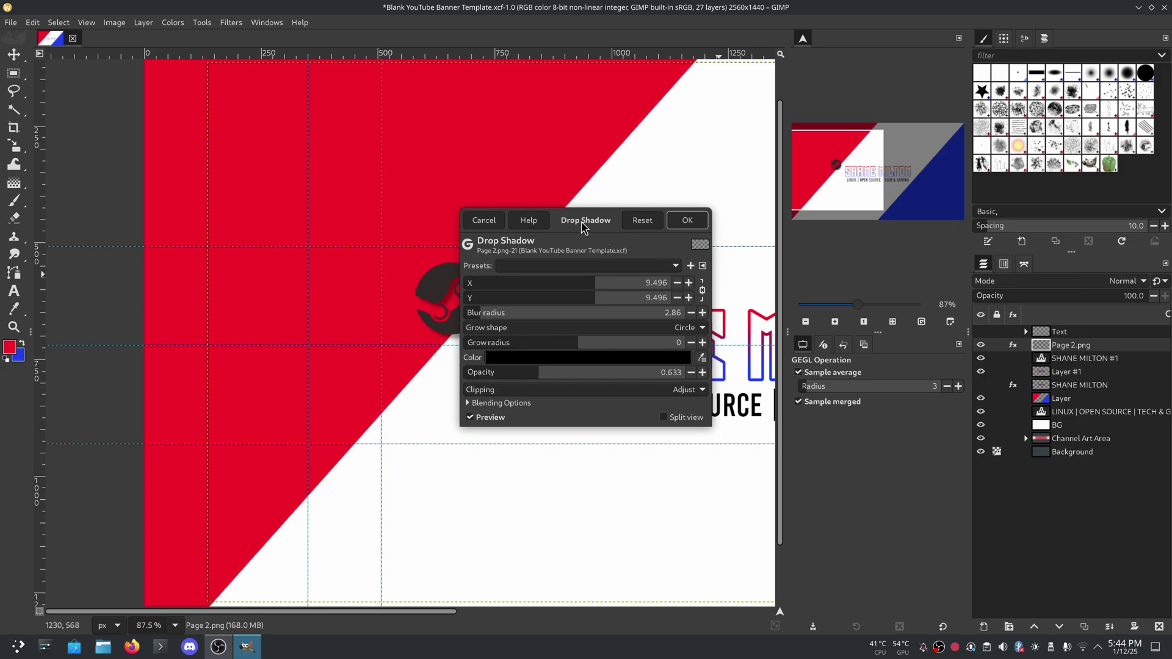
pyautogui.moveTo(584, 221); pyautogui.dragTo(921, 115)
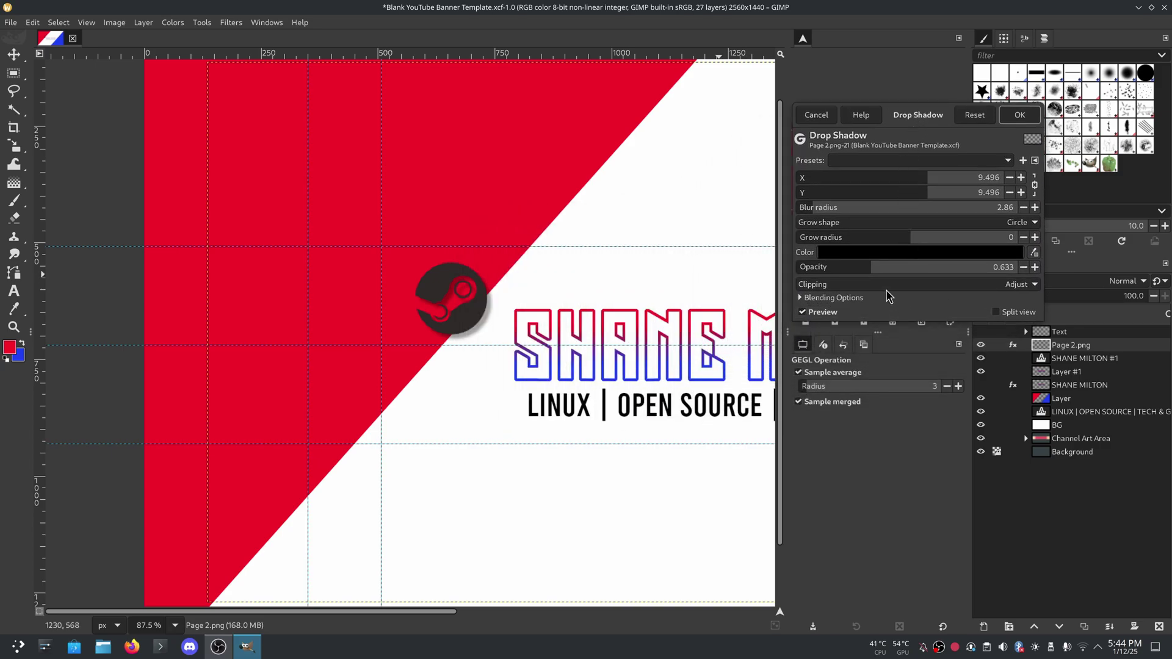
pyautogui.moveTo(873, 267)
pyautogui.mouseDown()
pyautogui.moveTo(1041, 263)
pyautogui.moveTo(763, 258)
pyautogui.moveTo(885, 267)
pyautogui.mouseUp()
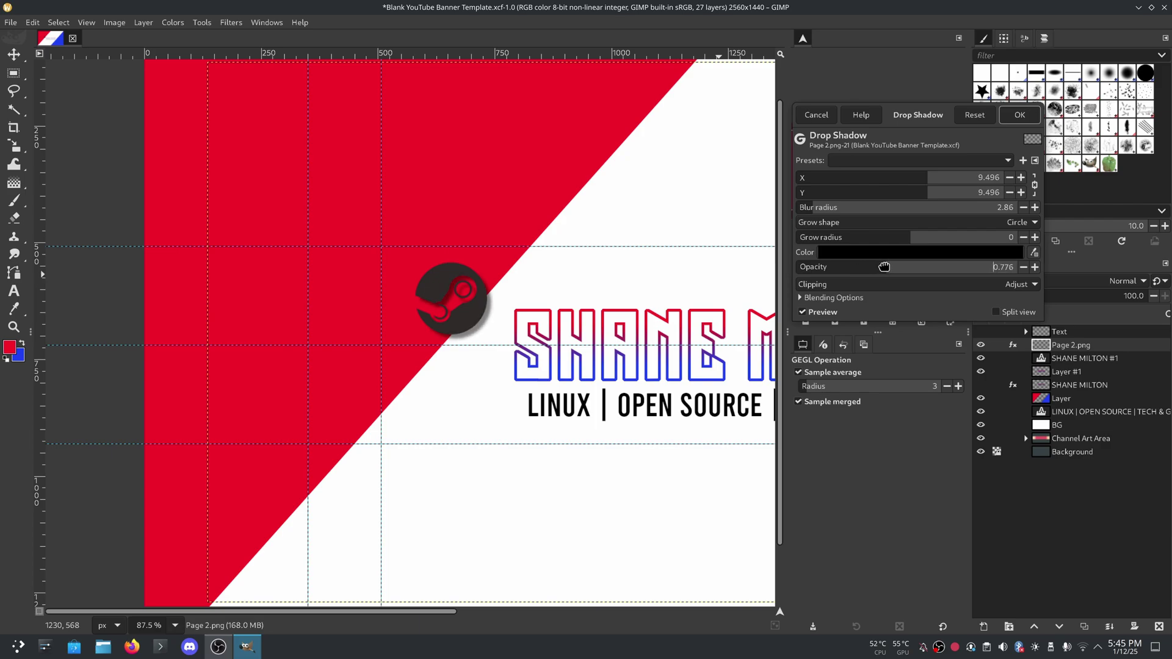
# Step: Apply the 0.776-opacity drop shadow, compare it toggled off and on, and fit the banner to the window
pyautogui.click(1019, 115)
pyautogui.click(1013, 346)
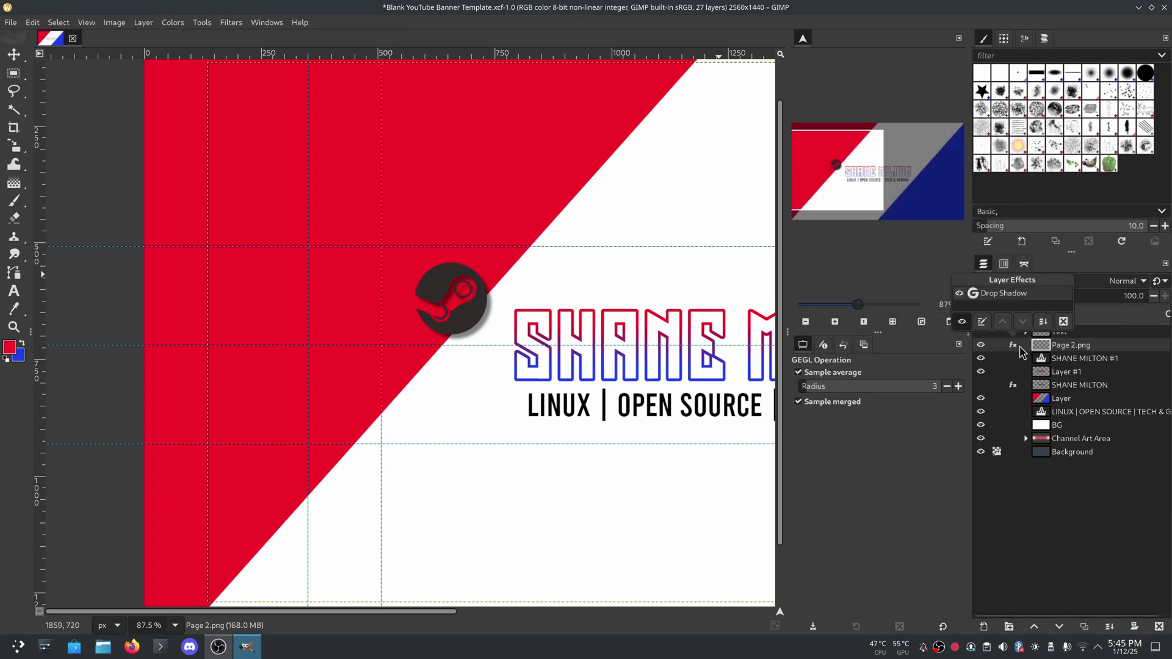
pyautogui.click(959, 294)
pyautogui.click(960, 294)
pyautogui.click(893, 323)
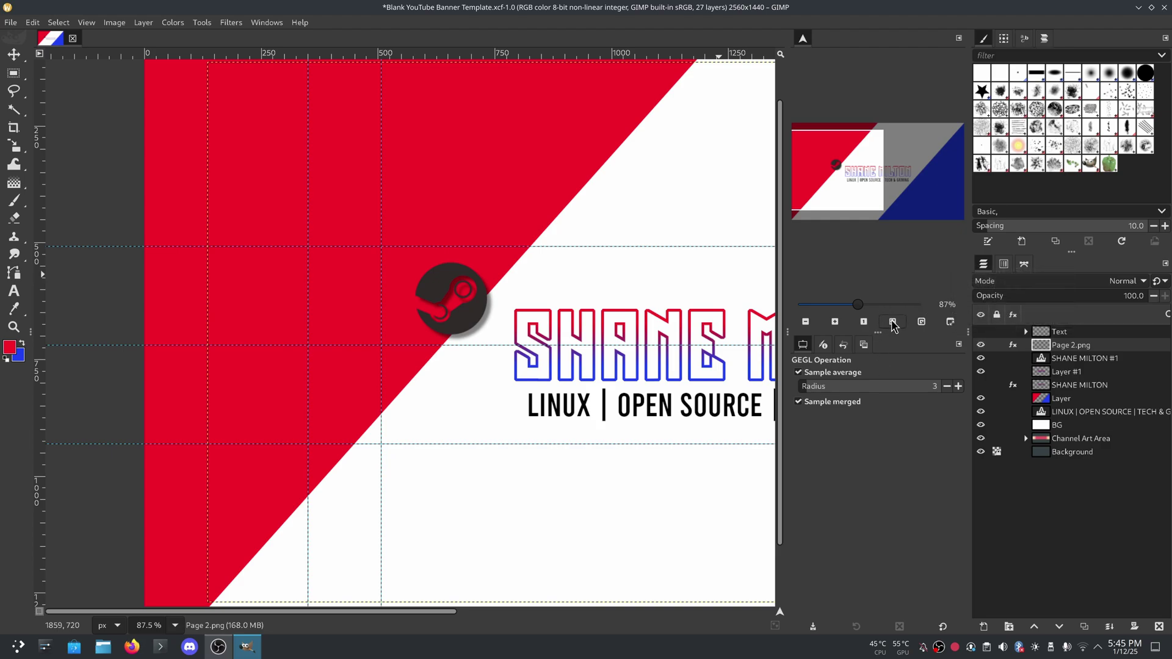
pyautogui.click(893, 323)
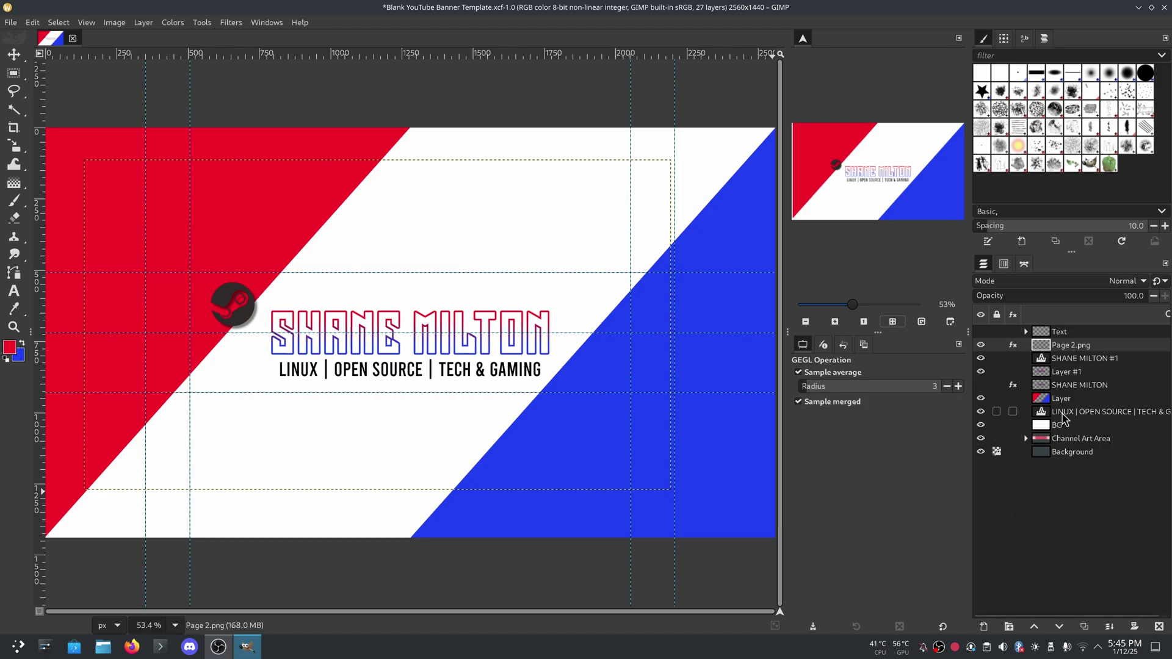
# Step: Hide the outlined name layers and Steam logo, briefly viewing only the gradient name, then restore them
pyautogui.click(1069, 386)
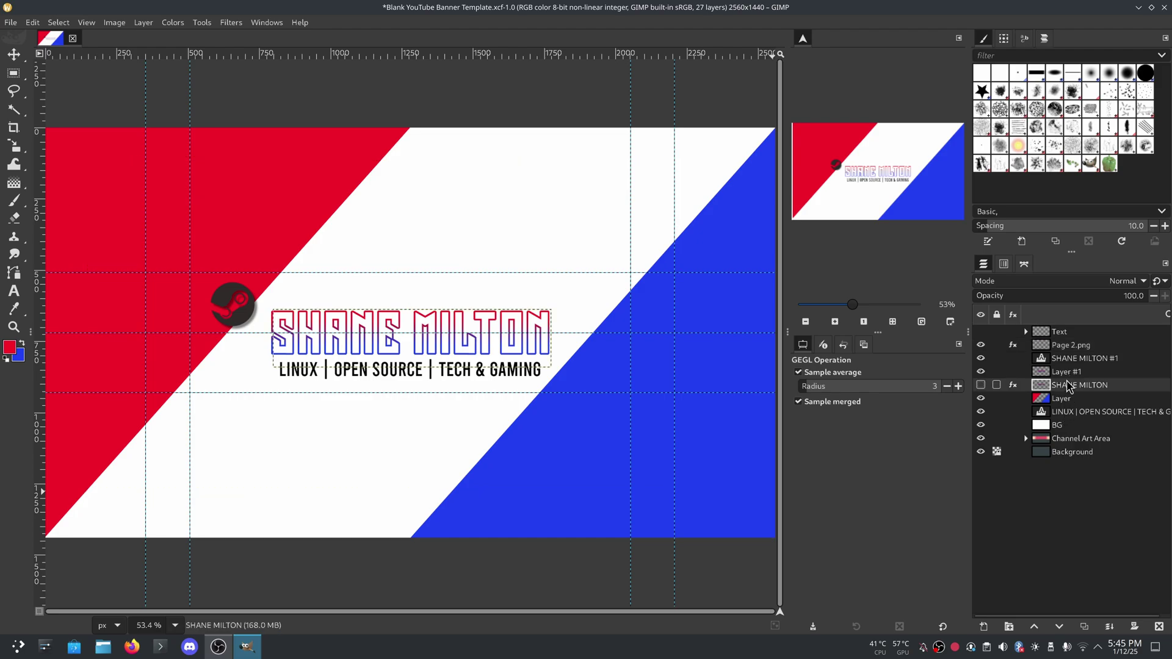
pyautogui.click(981, 372)
pyautogui.click(981, 358)
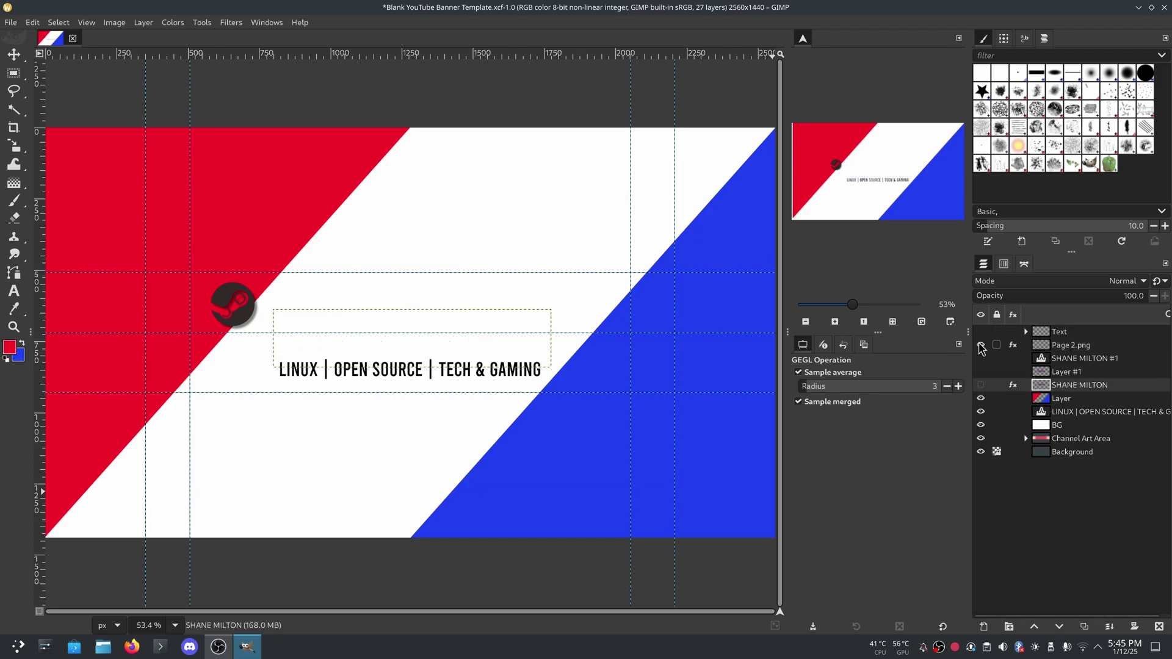
pyautogui.click(980, 345)
pyautogui.click(981, 386)
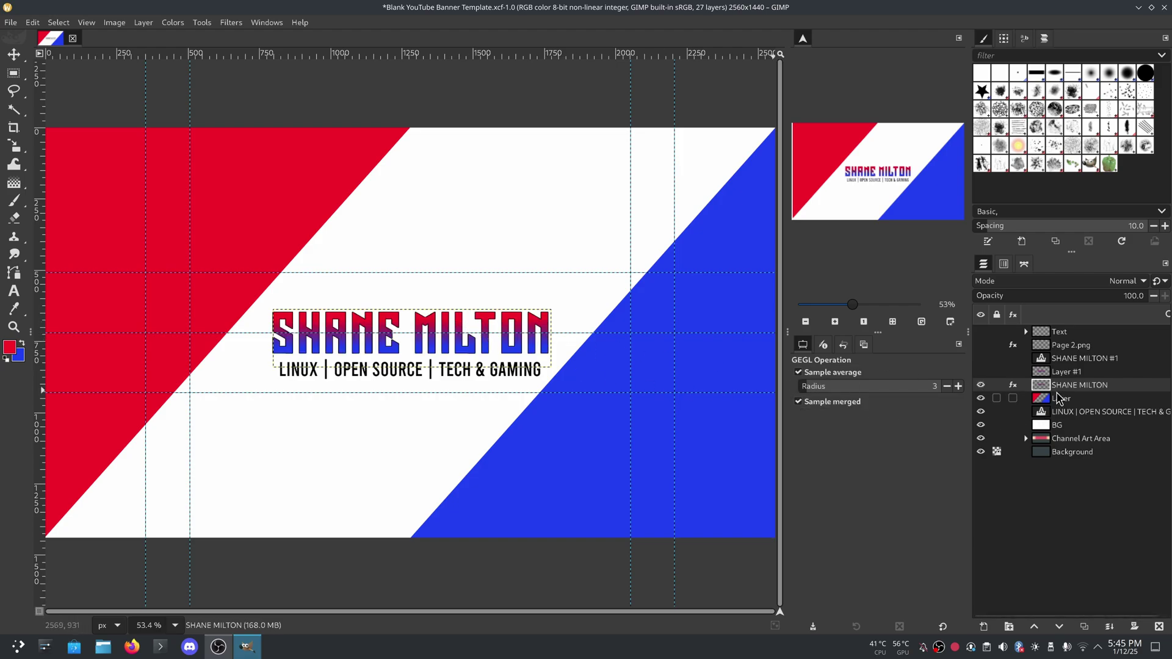
pyautogui.keyDown('shift'); pyautogui.click(981, 385); pyautogui.keyUp('shift')
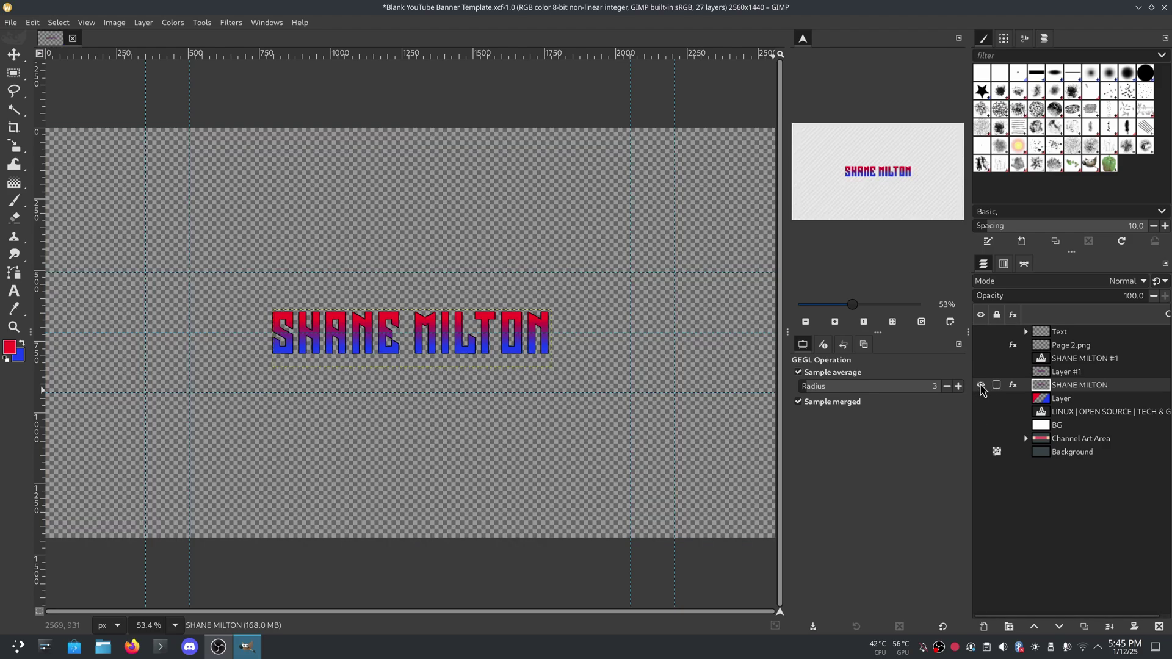
pyautogui.keyDown('shift'); pyautogui.click(981, 386); pyautogui.keyUp('shift')
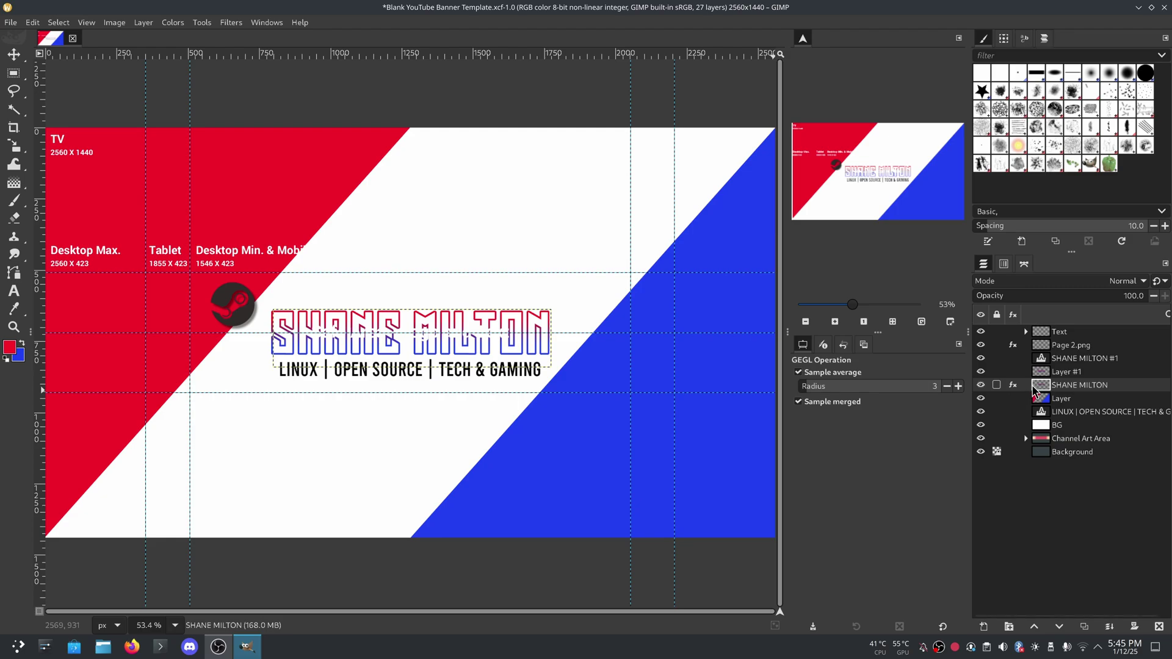
# Step: Hide Layer #1, the outlined name copy, the Steam logo and the template size labels
pyautogui.click(982, 372)
pyautogui.click(981, 358)
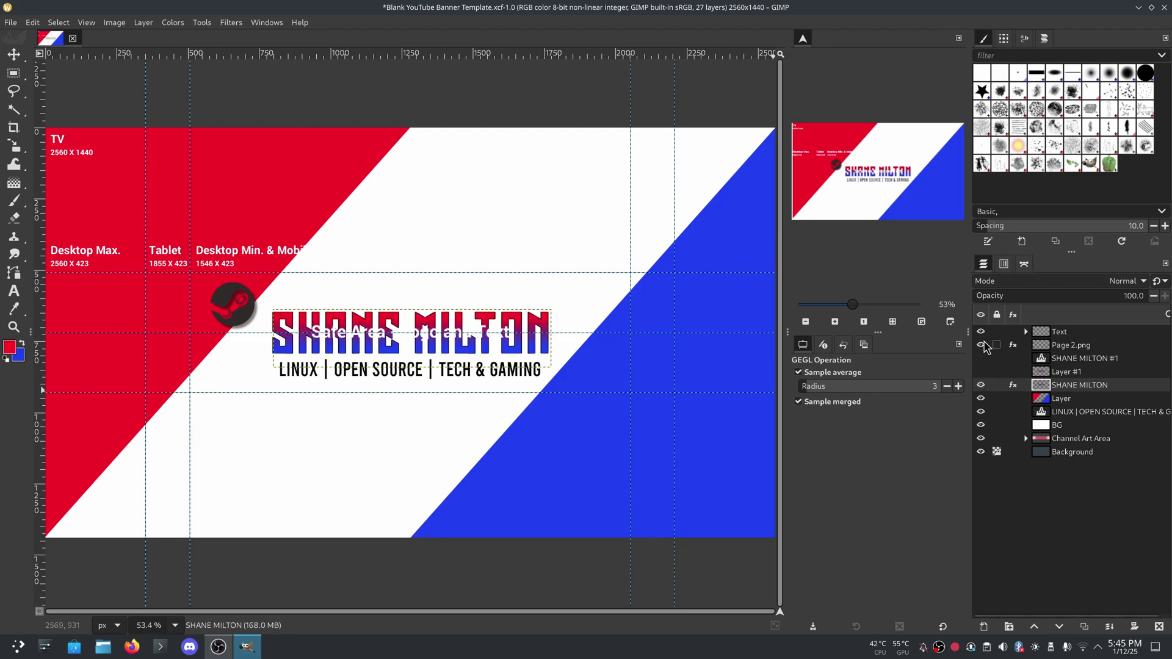
pyautogui.click(981, 345)
pyautogui.click(981, 332)
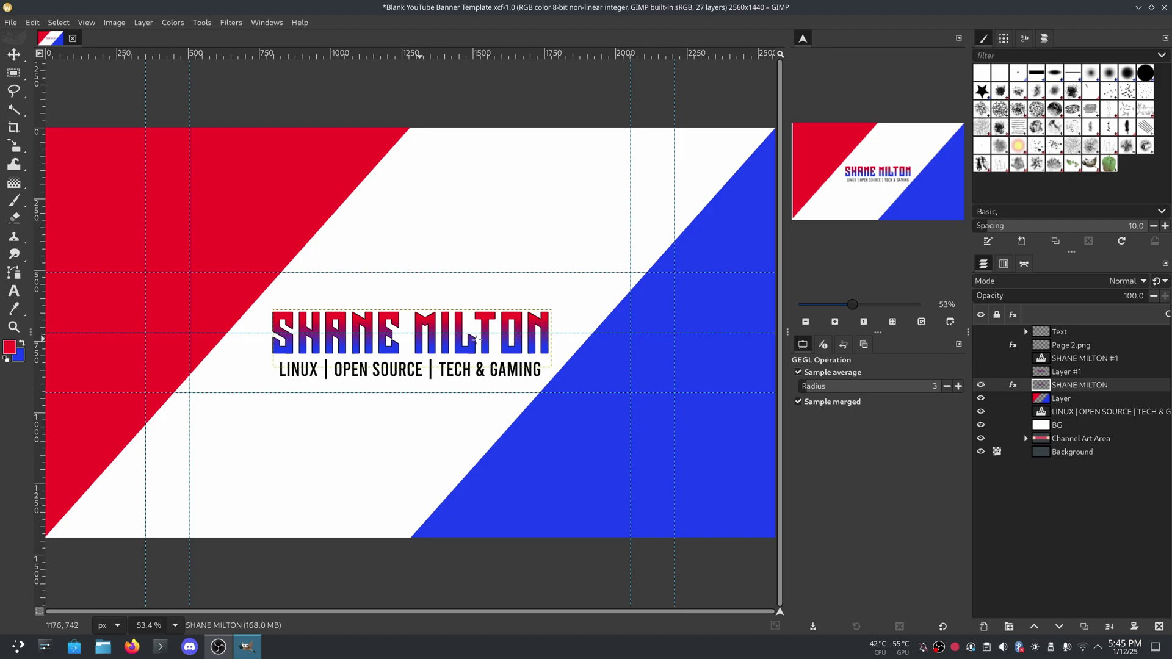
pyautogui.click(16, 296)
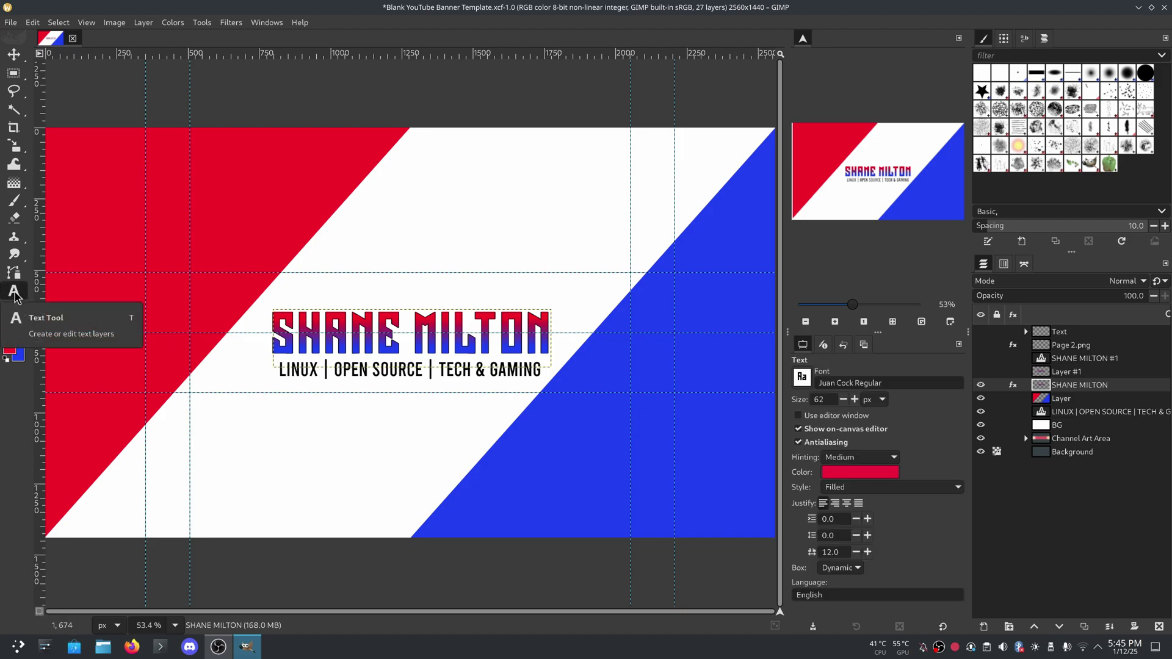
pyautogui.click(474, 343)
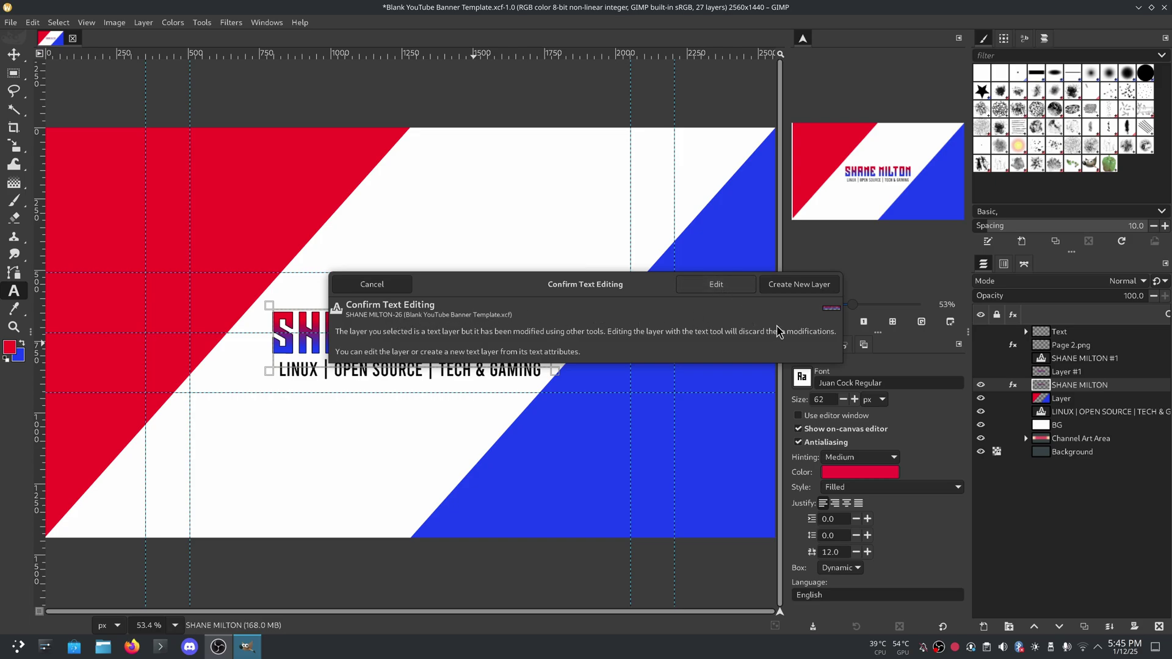
pyautogui.click(800, 286)
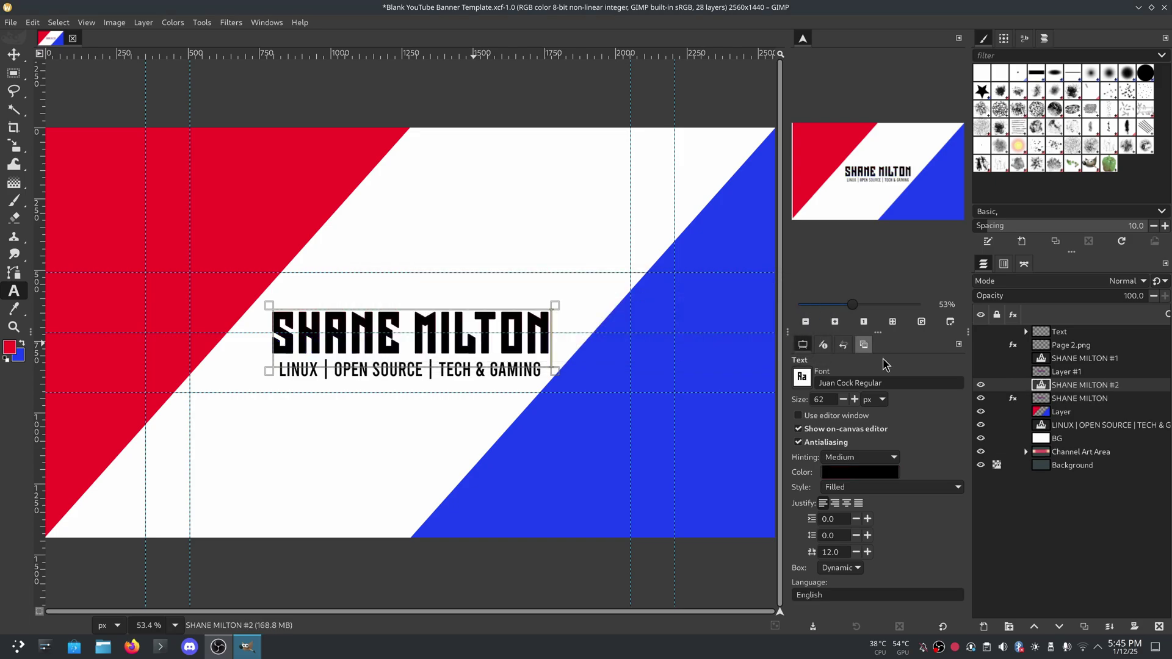
pyautogui.click(981, 385)
pyautogui.click(981, 385)
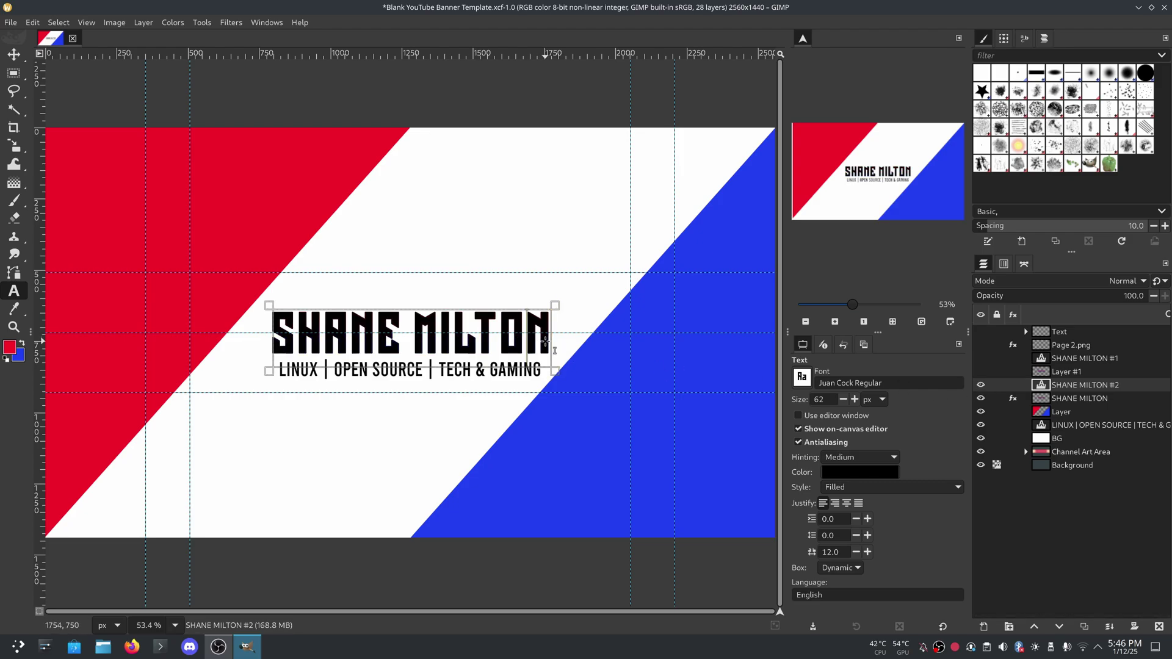
pyautogui.press('BackSpace')
pyautogui.press('BackSpace')
pyautogui.press('BackSpace')
pyautogui.press('BackSpace')
pyautogui.press('BackSpace')
pyautogui.press('BackSpace')
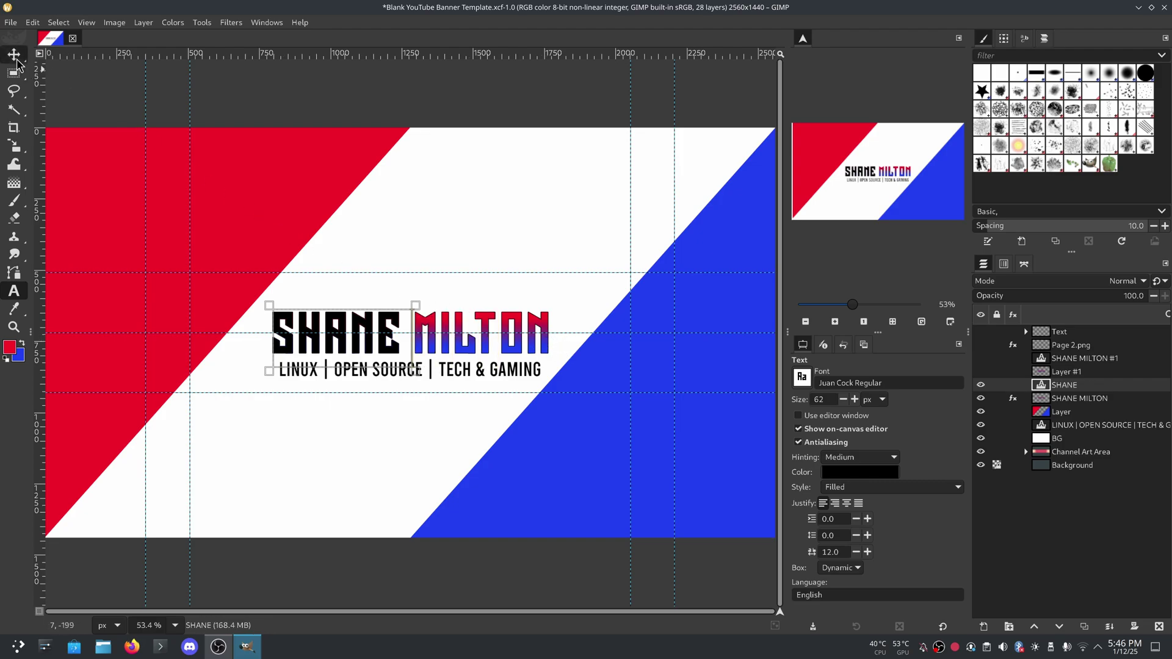
pyautogui.click(13, 54)
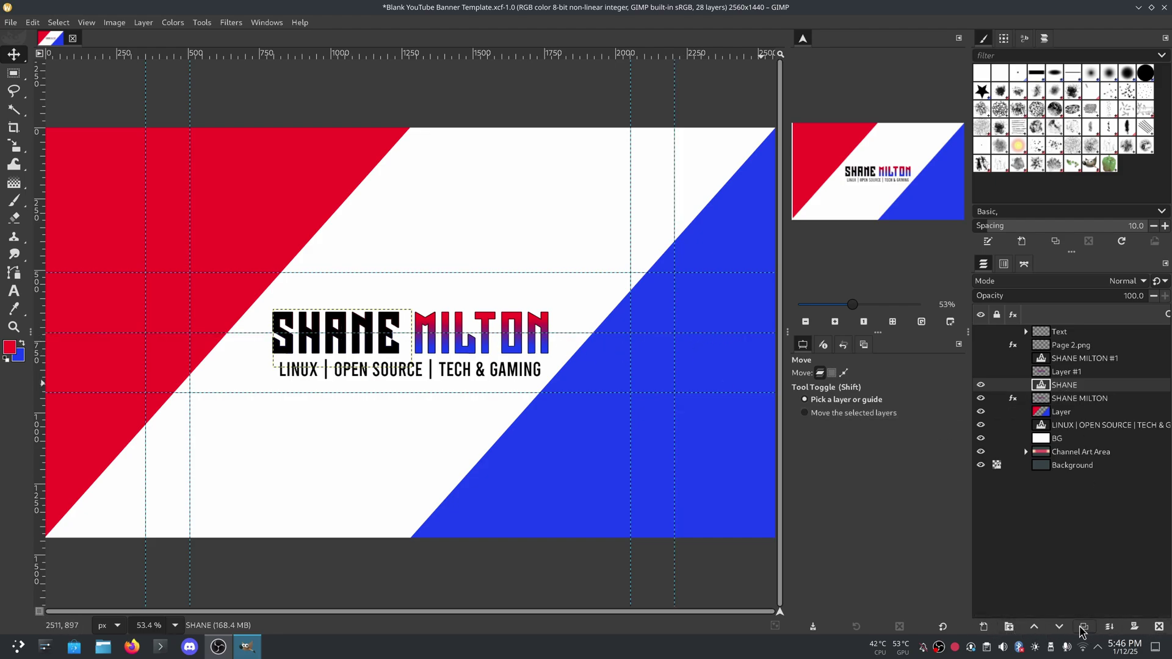
pyautogui.click(1159, 627)
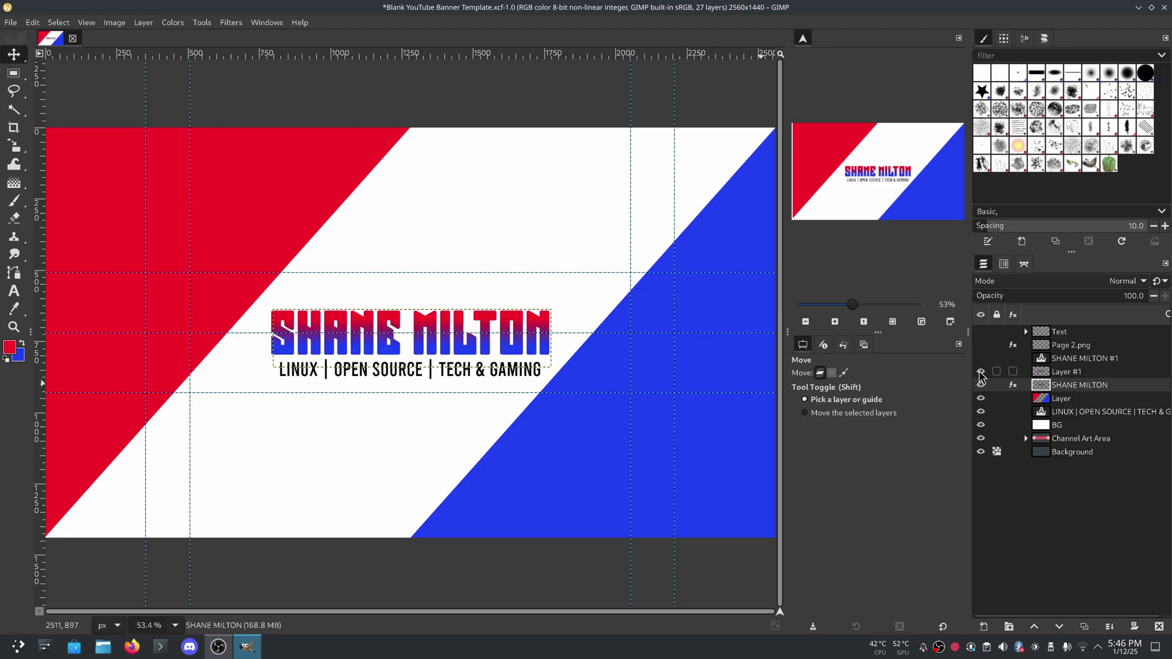
# Step: Show the Steam logo and outlined name copy, hide the gradient name, and make the outline layer active
pyautogui.click(981, 358)
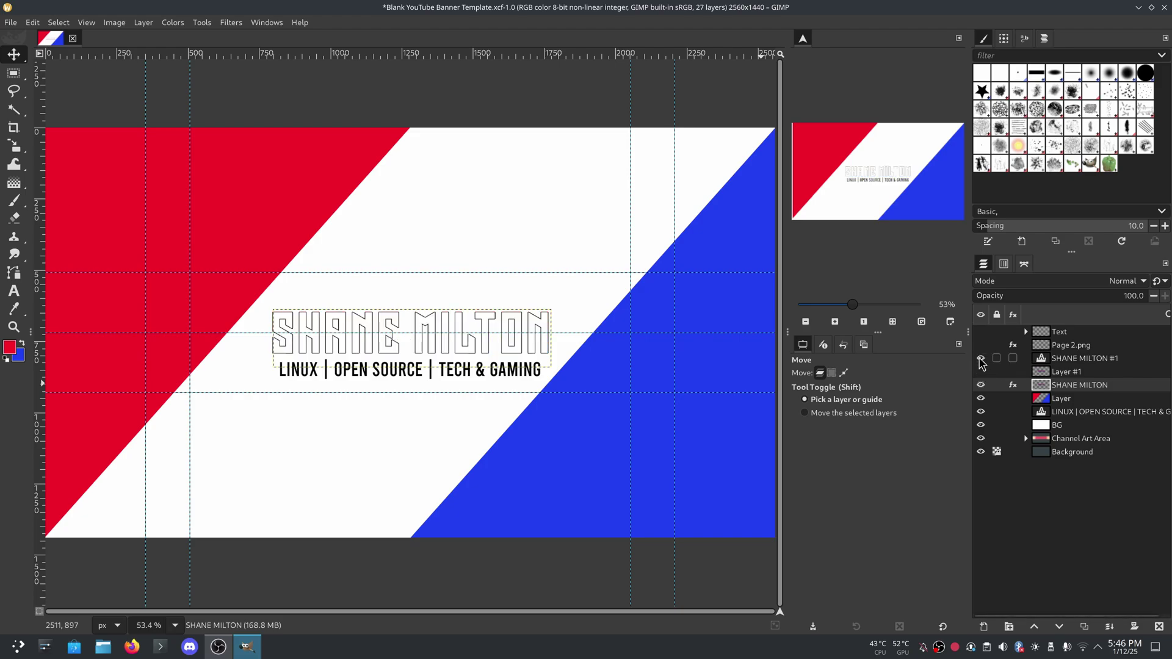
pyautogui.click(981, 384)
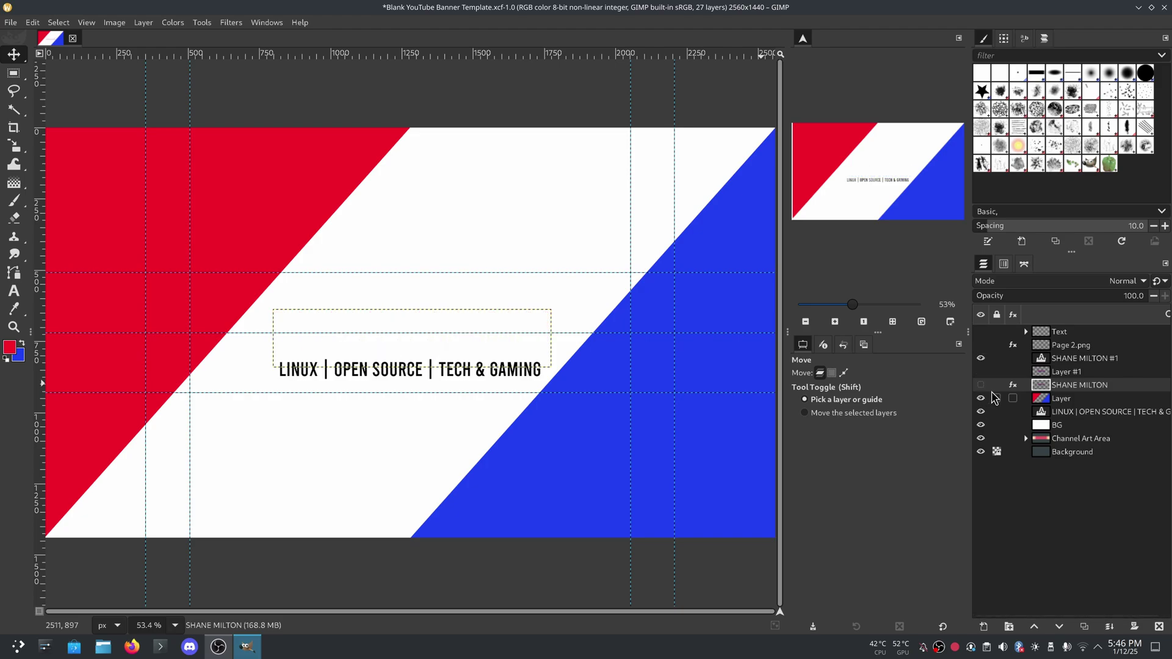
pyautogui.click(981, 345)
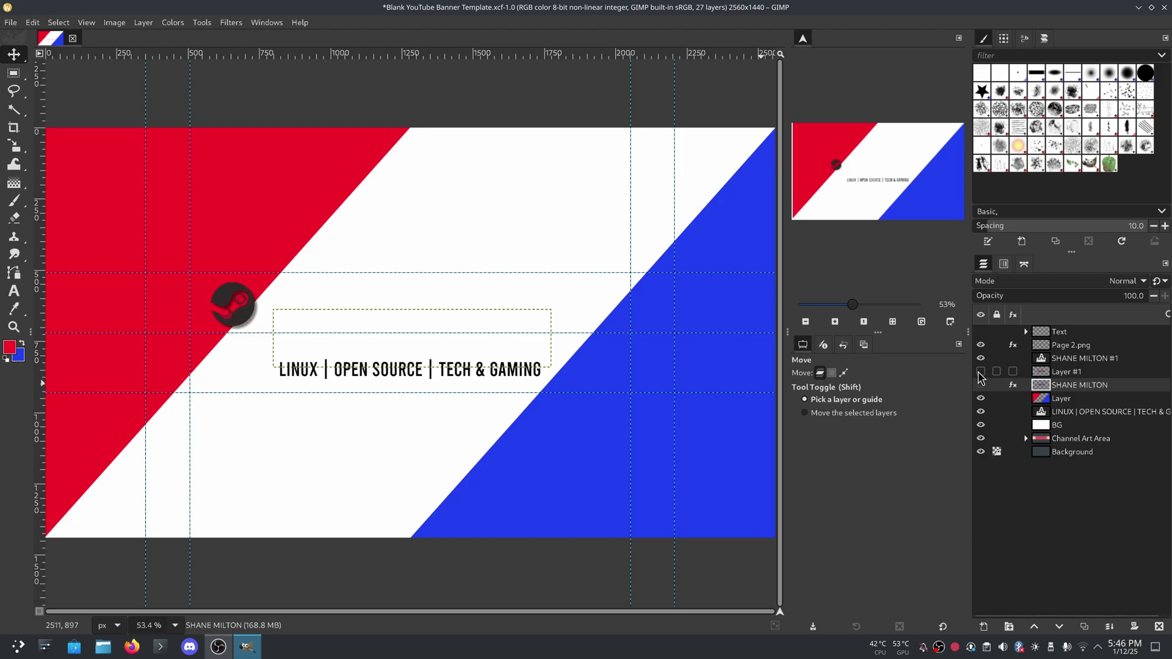
pyautogui.click(981, 358)
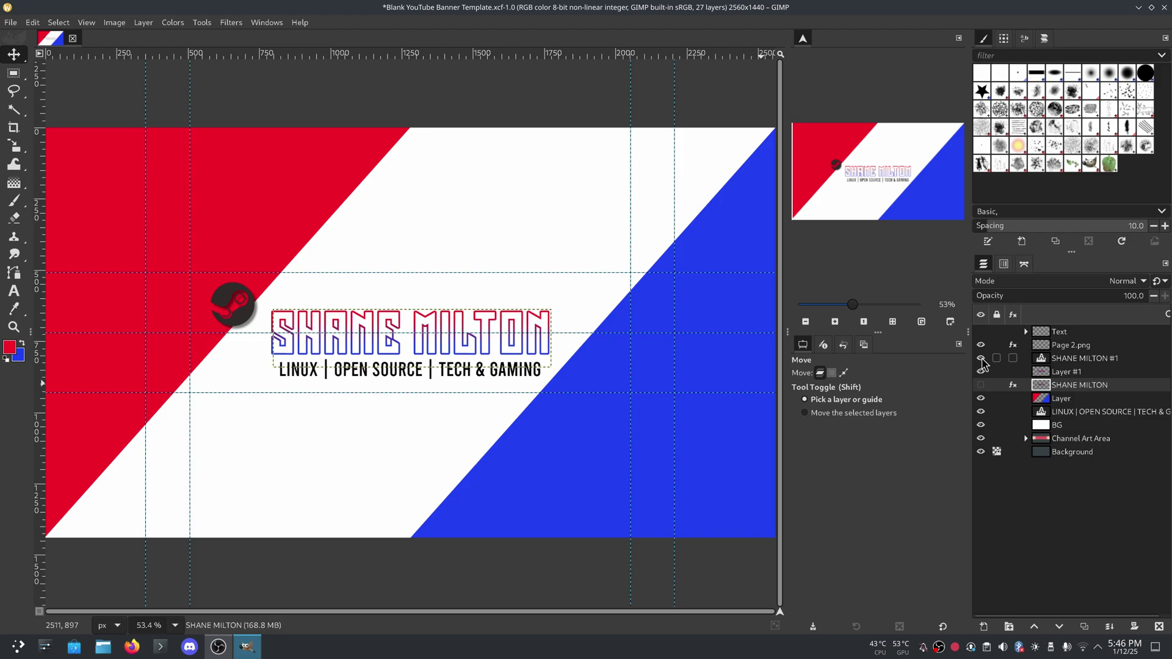
pyautogui.click(981, 358)
pyautogui.click(1072, 360)
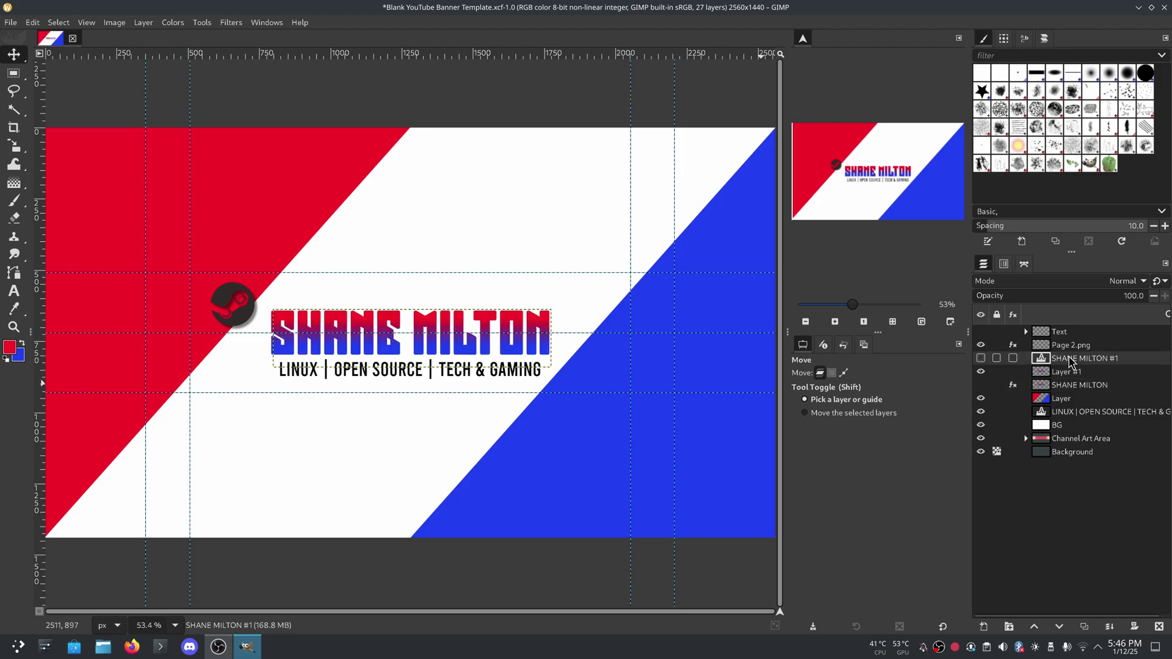
pyautogui.click(981, 359)
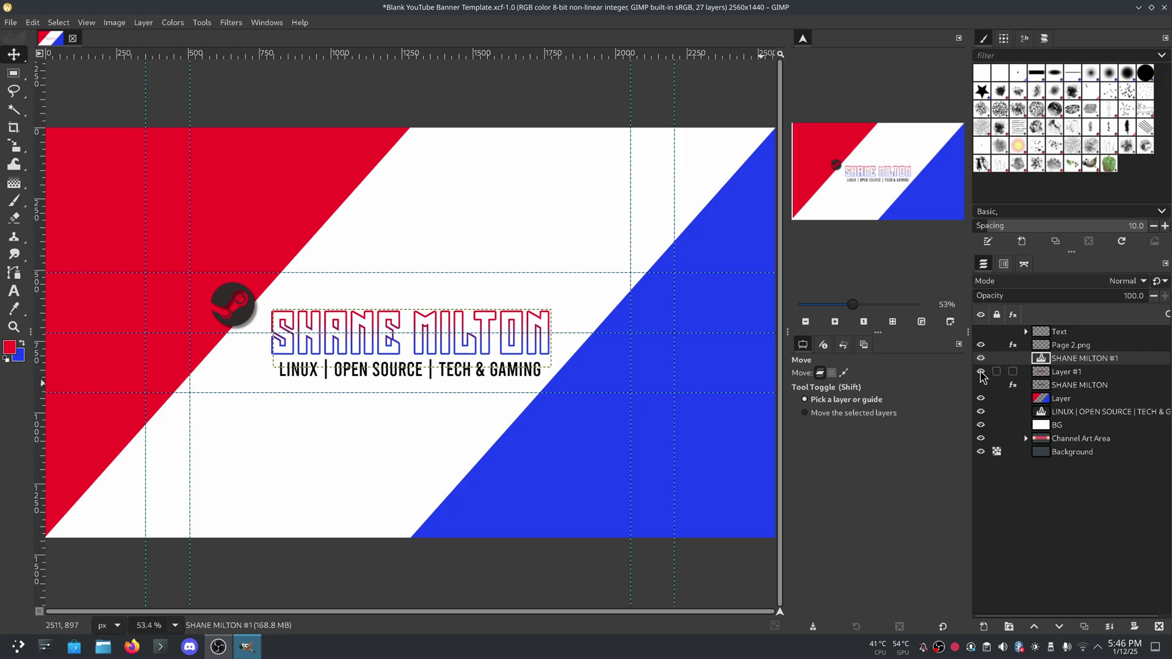
# Step: Compare the white background and name layers on and off, ending with background and outlined name visible
pyautogui.click(981, 425)
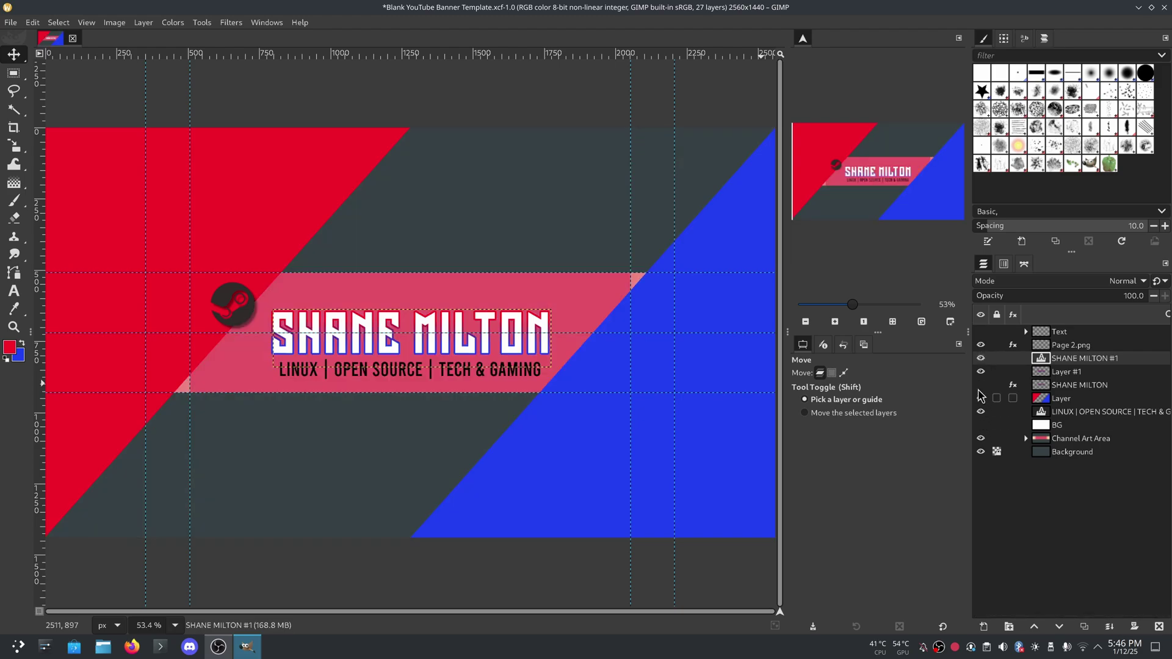
pyautogui.click(982, 398)
pyautogui.click(982, 359)
pyautogui.click(981, 358)
pyautogui.click(983, 373)
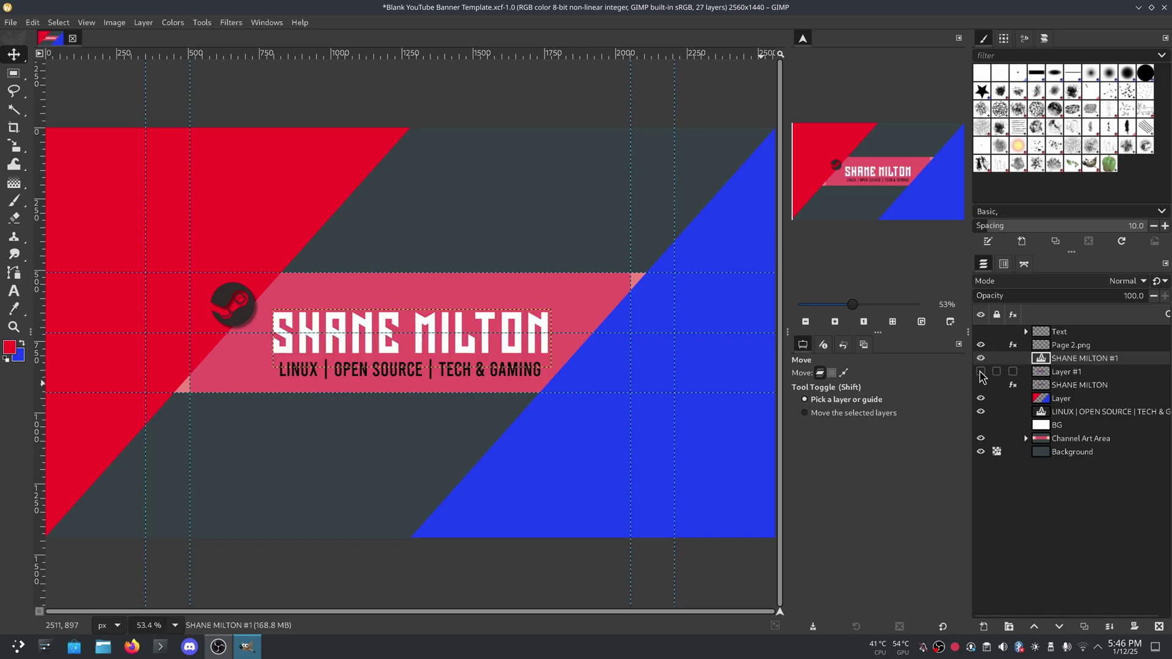
pyautogui.click(982, 372)
pyautogui.click(982, 359)
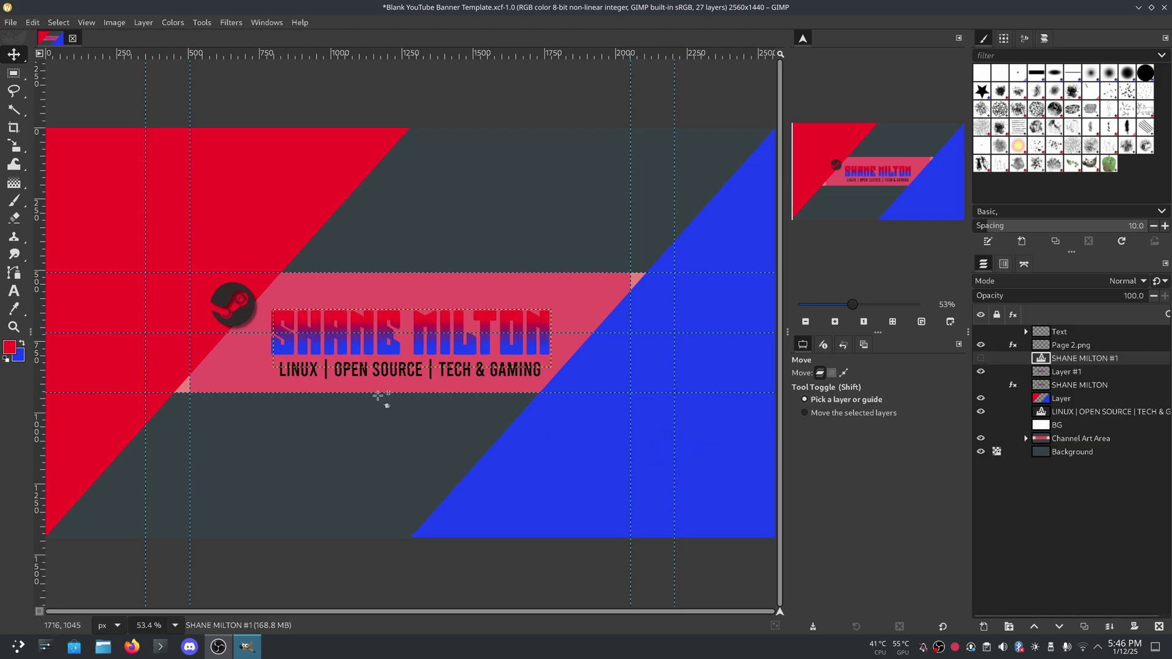
pyautogui.click(982, 425)
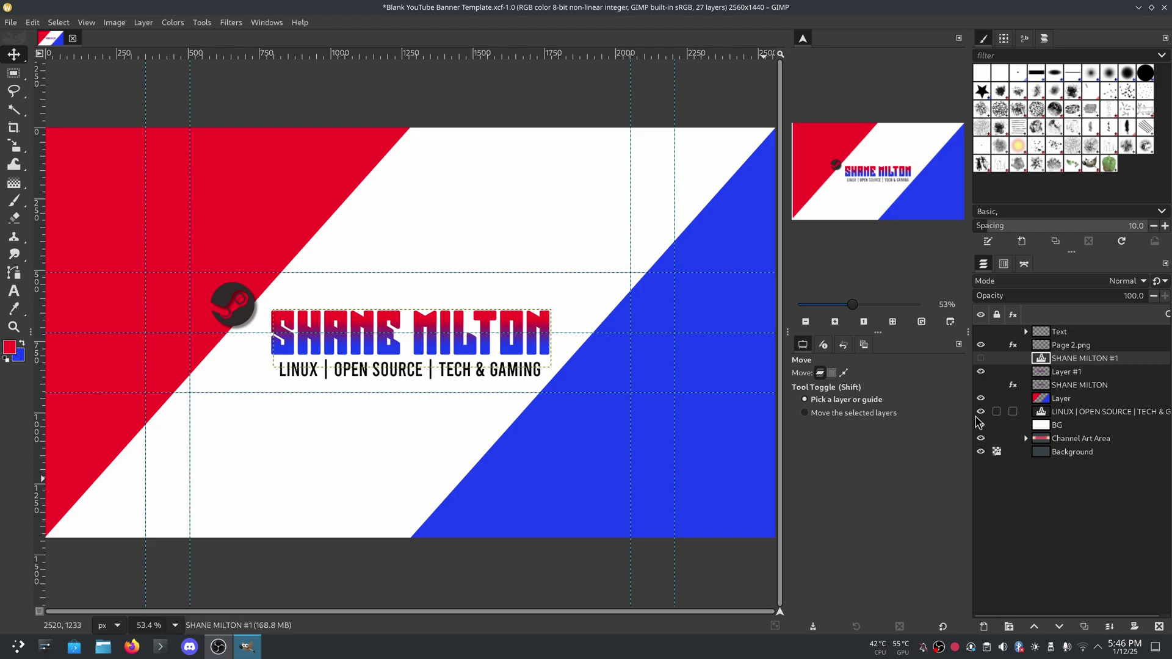
pyautogui.click(981, 361)
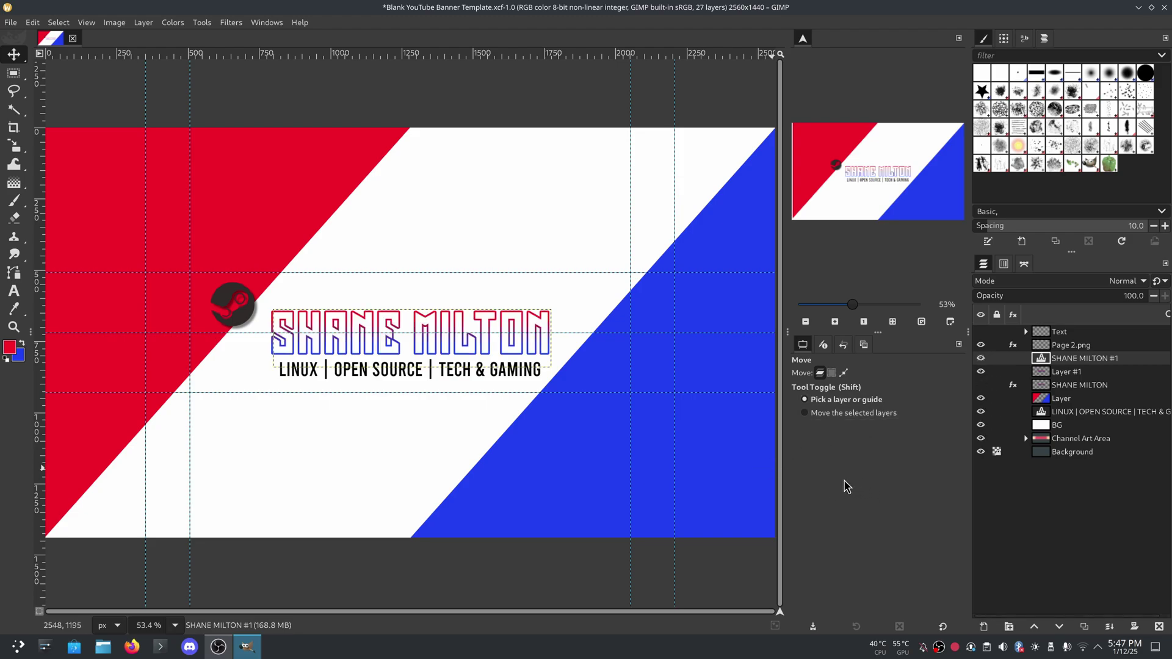
# Step: Use the Navigation zoom controls to fit the whole banner, then set the zoom to about 48%
pyautogui.click(805, 323)
pyautogui.click(861, 323)
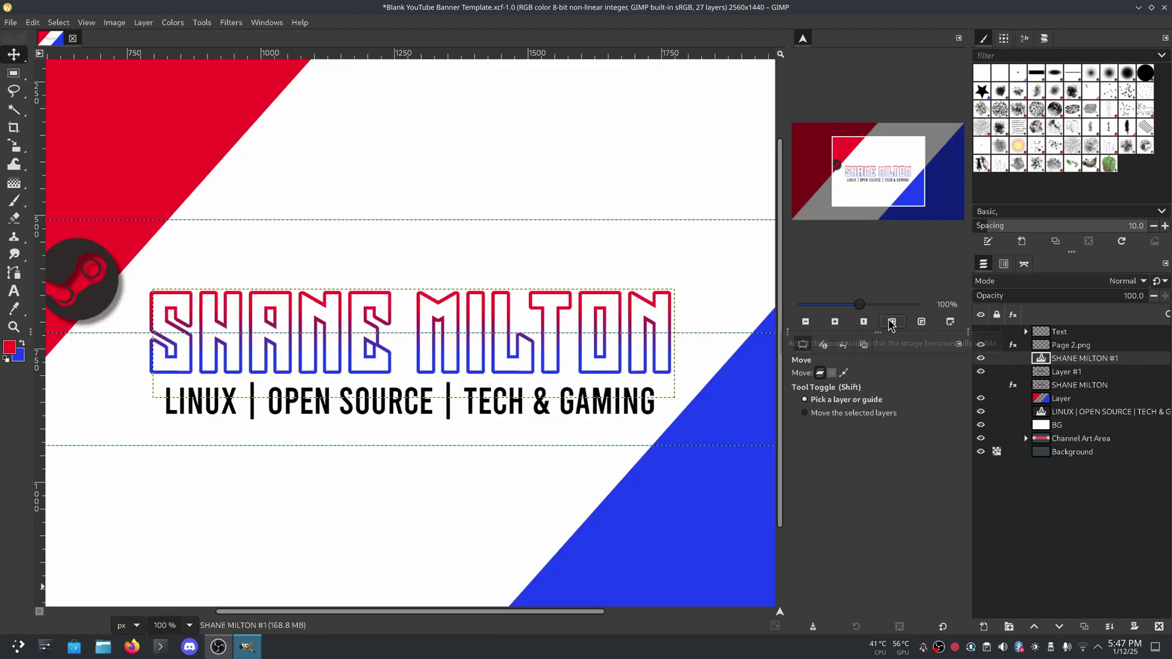
pyautogui.click(892, 322)
pyautogui.moveTo(853, 307); pyautogui.dragTo(853, 307)
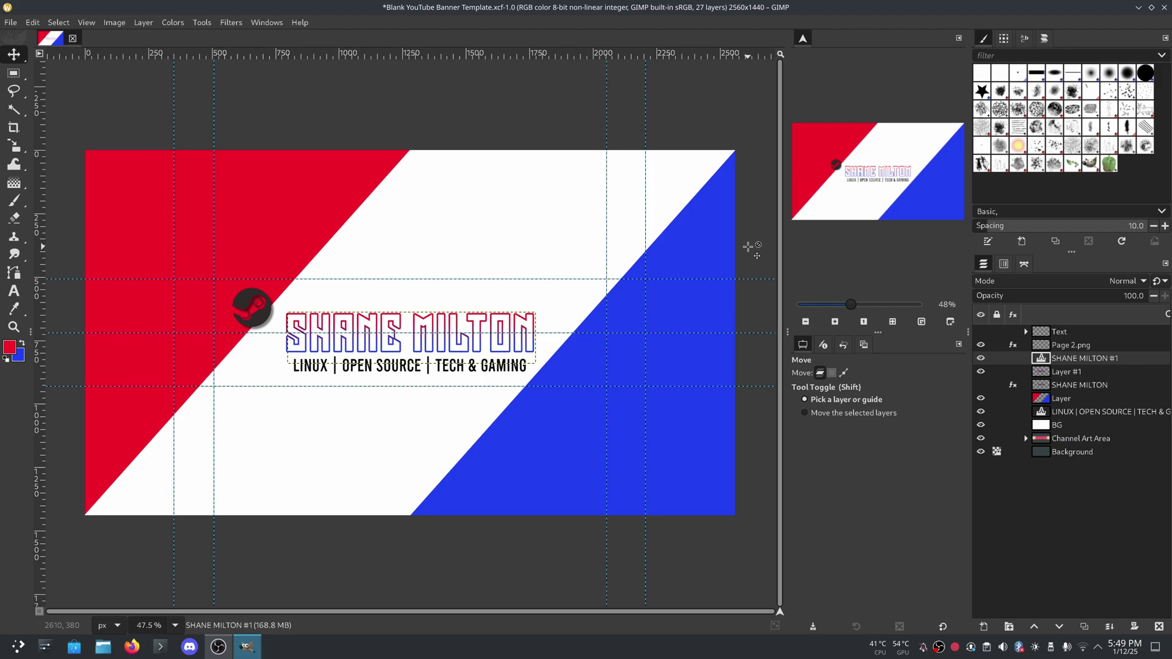
# Step: Make the Background layer active in the Layers panel
pyautogui.click(1040, 454)
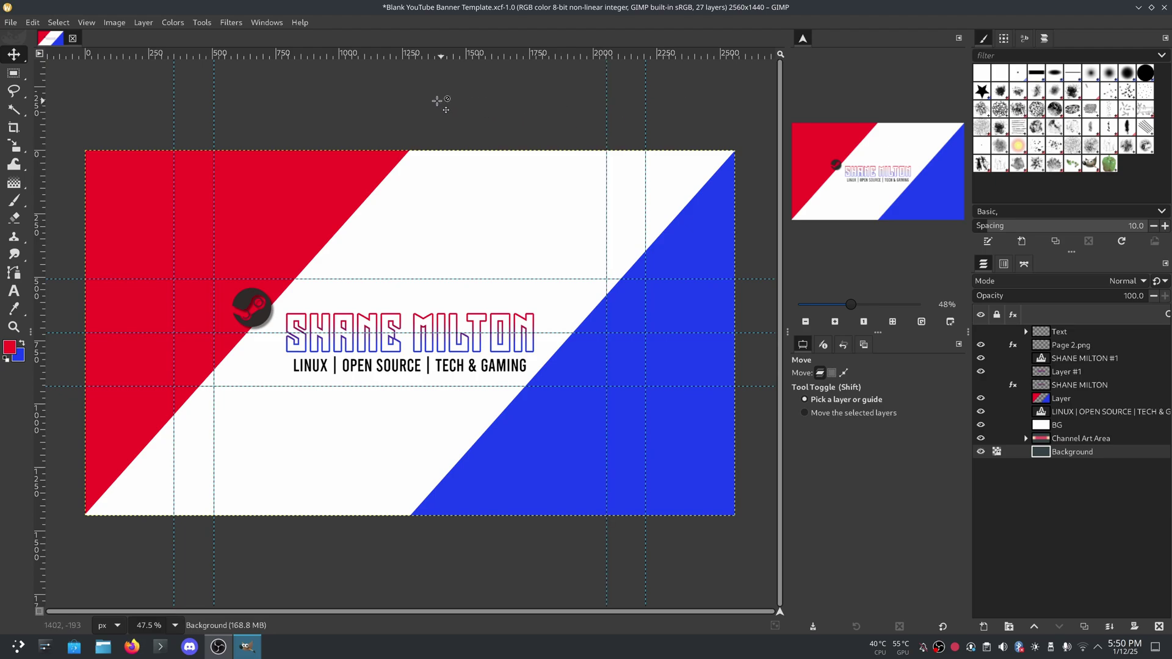
pyautogui.click(300, 23)
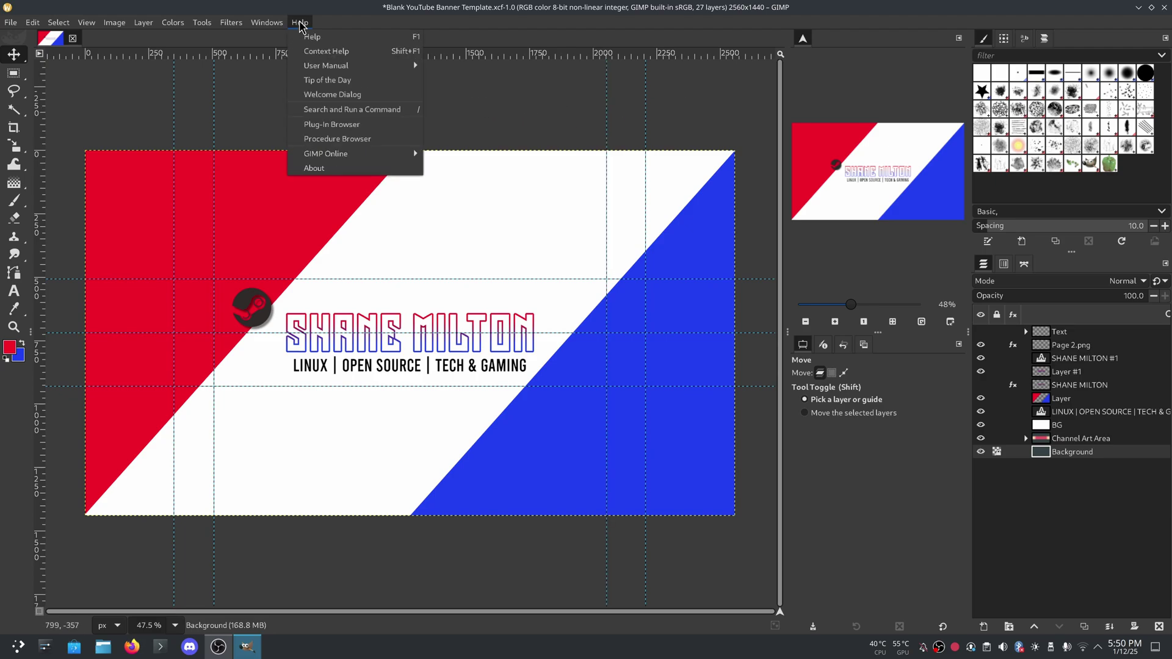
pyautogui.click(315, 168)
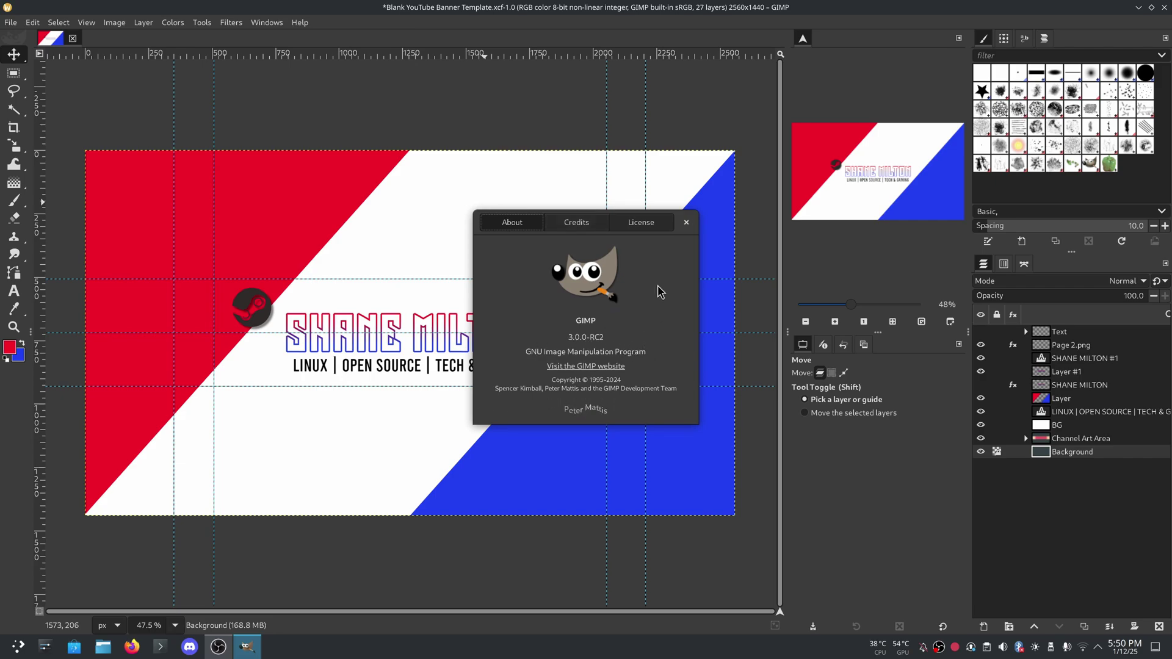
pyautogui.click(686, 223)
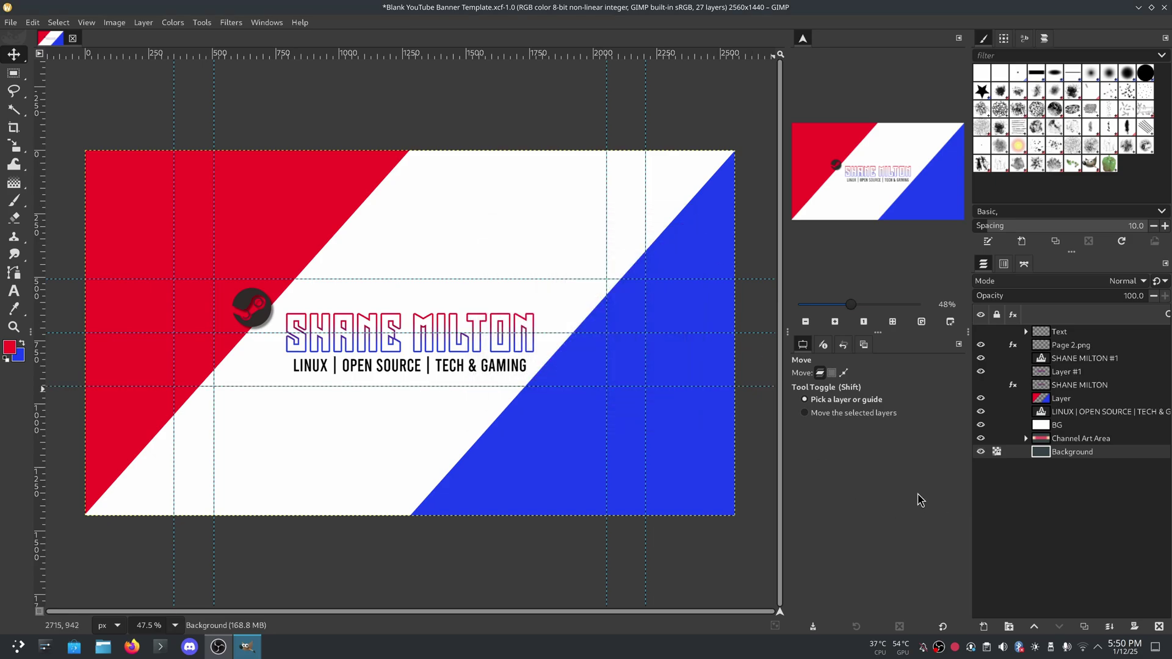